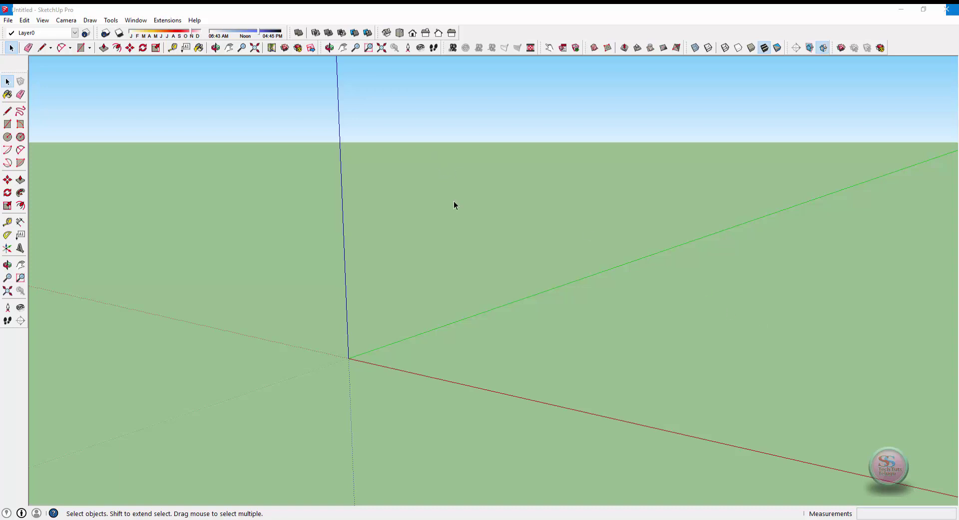
# - Open System Preferences on the Extensions page listing installed extensions such as Fredo6 tools
pyautogui.click(423, 270)
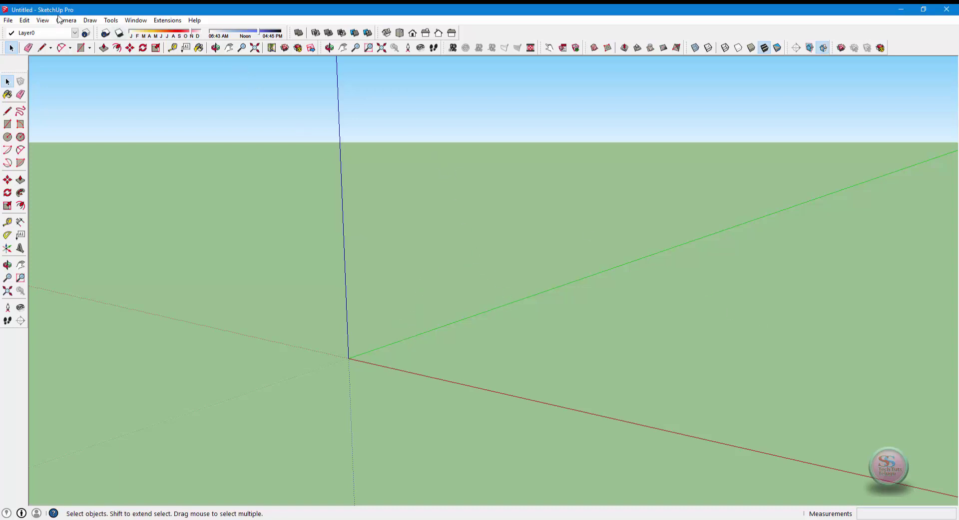
pyautogui.click(167, 22)
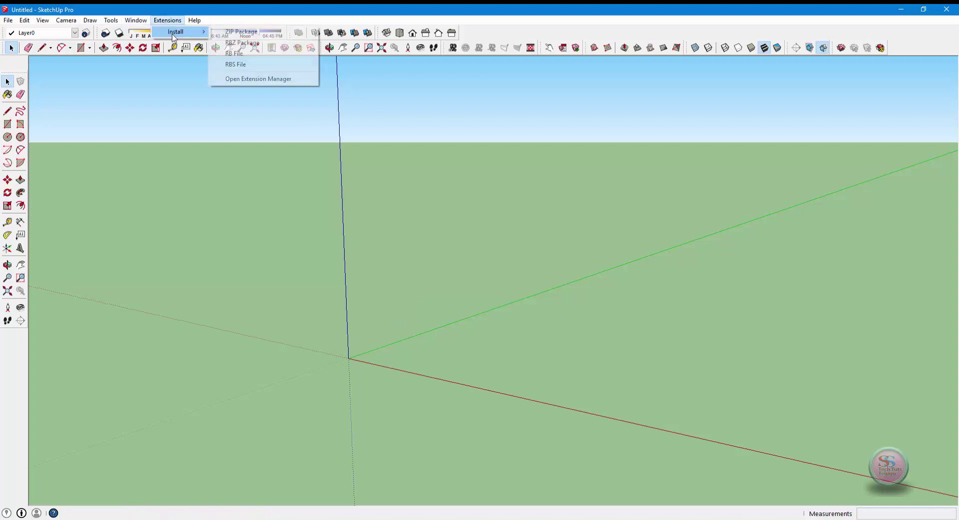
pyautogui.moveTo(177, 31)
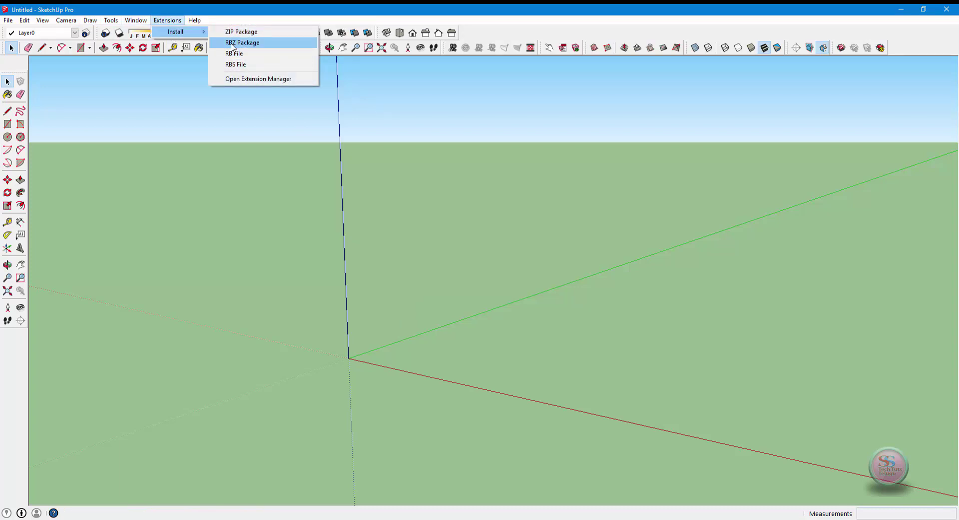
pyautogui.click(168, 20)
pyautogui.click(131, 21)
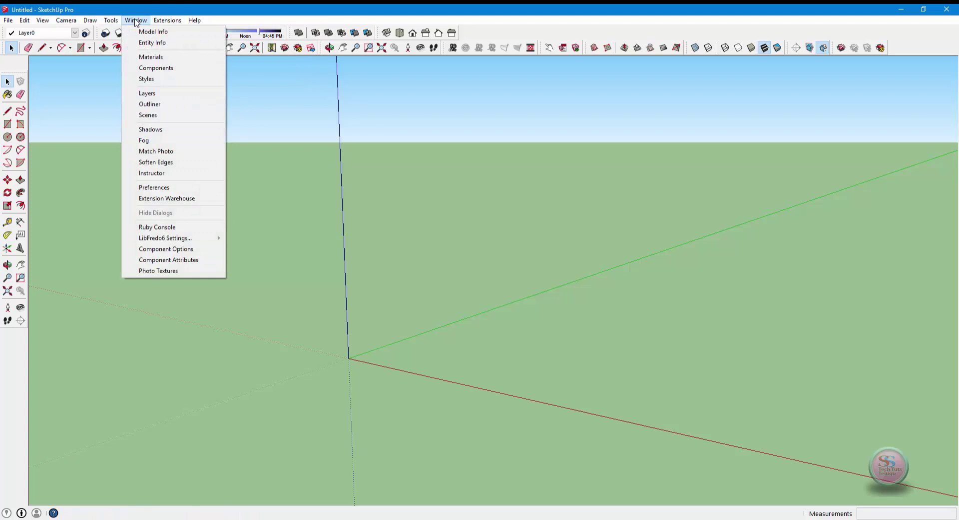
pyautogui.click(196, 191)
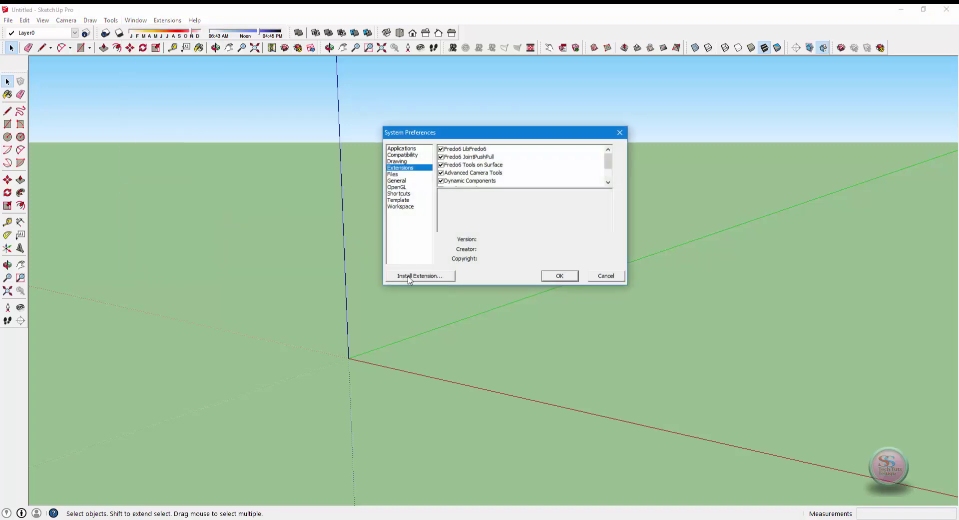
# - Start Install Extension and position the Open dialog showing the four .rbz files in Desktop 'plugins'
pyautogui.click(408, 275)
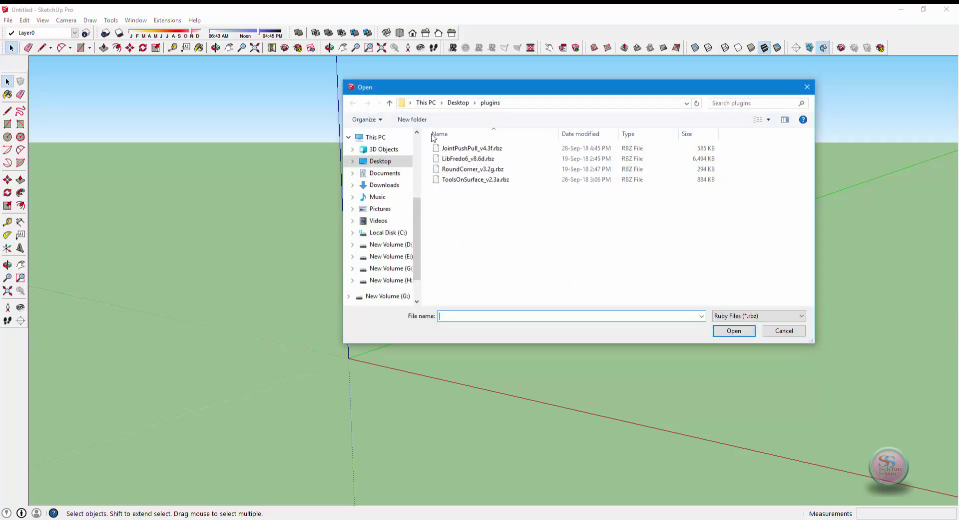
pyautogui.moveTo(438, 92)
pyautogui.mouseDown()
pyautogui.moveTo(430, 192)
pyautogui.moveTo(295, 235)
pyautogui.mouseUp()
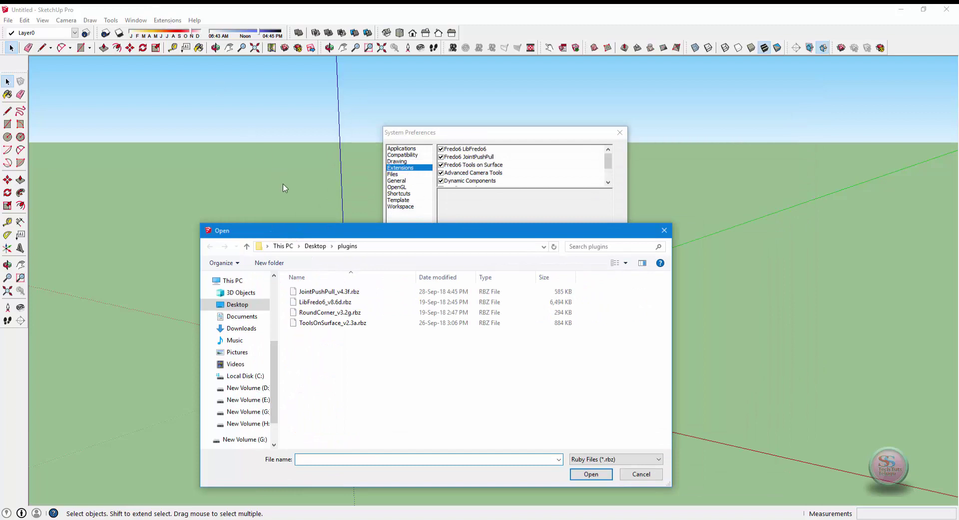
pyautogui.moveTo(297, 233)
pyautogui.mouseDown()
pyautogui.moveTo(263, 231)
pyautogui.moveTo(243, 141)
pyautogui.mouseUp()
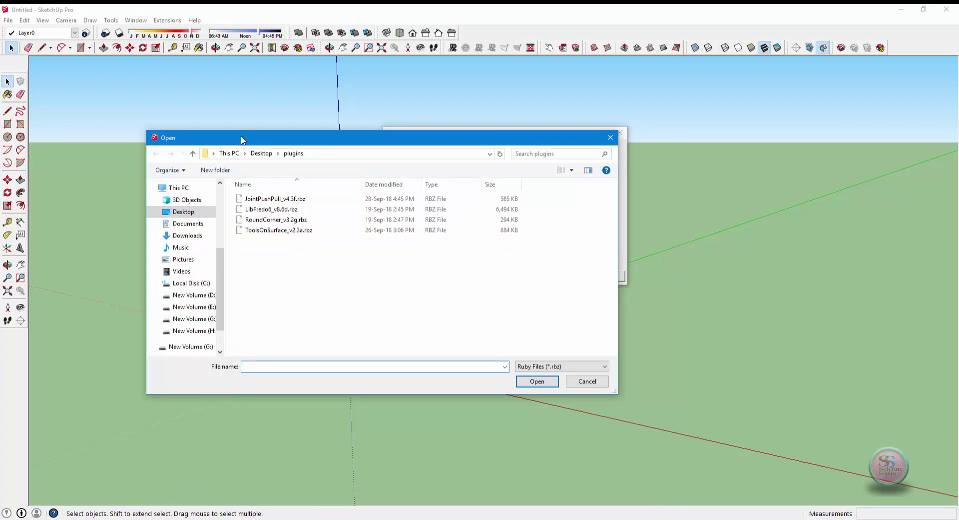
pyautogui.moveTo(267, 145); pyautogui.dragTo(238, 134)
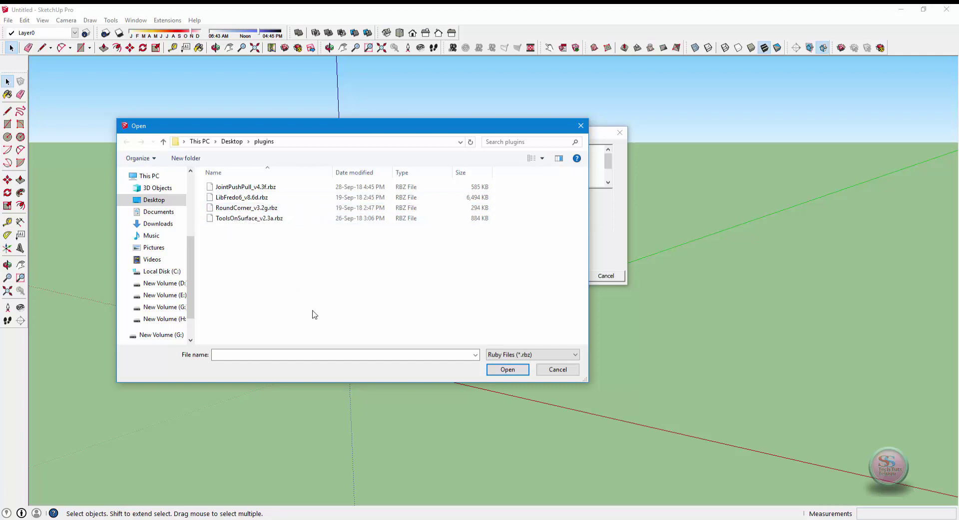
# - Install RoundCorner_v3.2g.rbz, accept the prompts, and move its new Round Corner toolbar aside
pyautogui.click(240, 208)
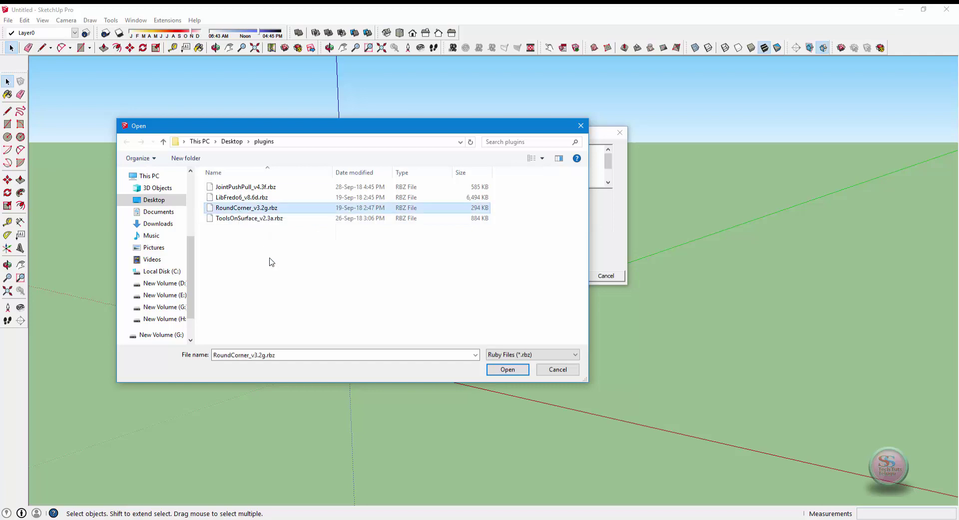
pyautogui.click(278, 283)
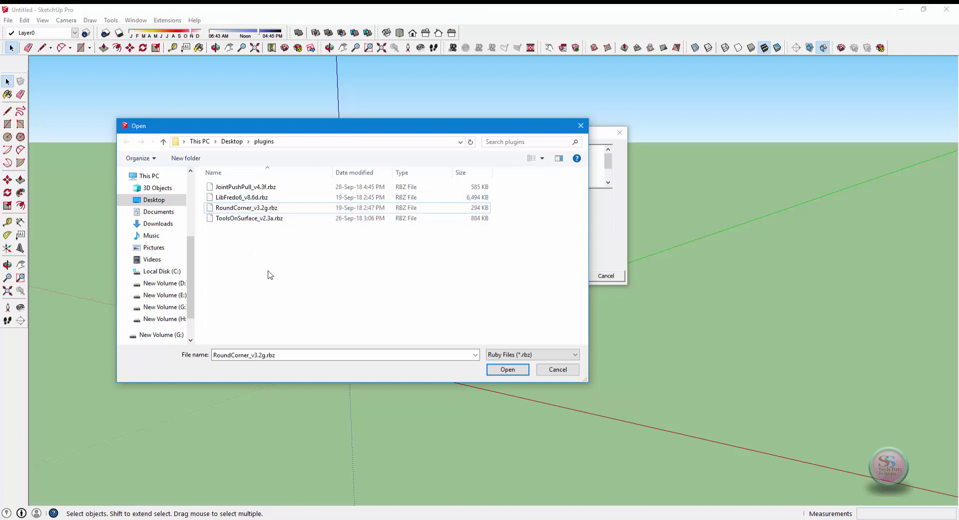
pyautogui.click(246, 200)
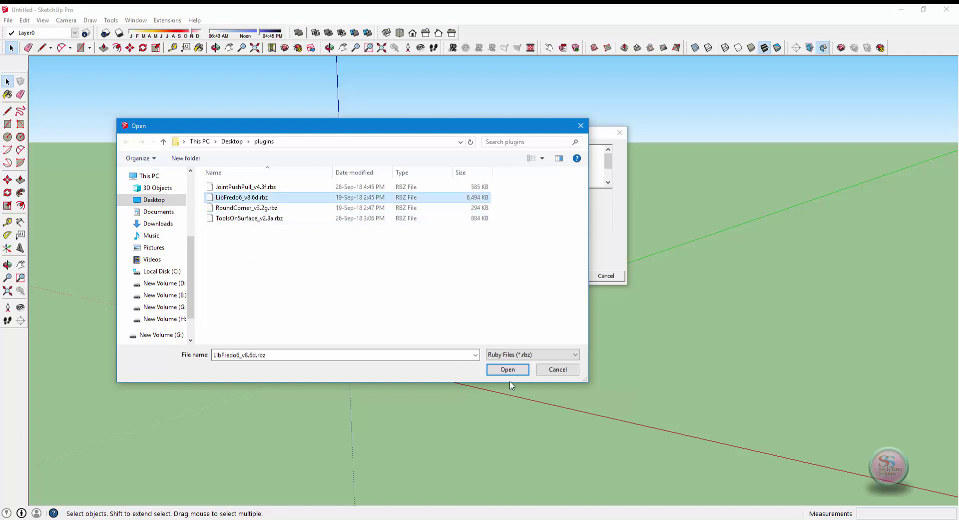
pyautogui.click(231, 208)
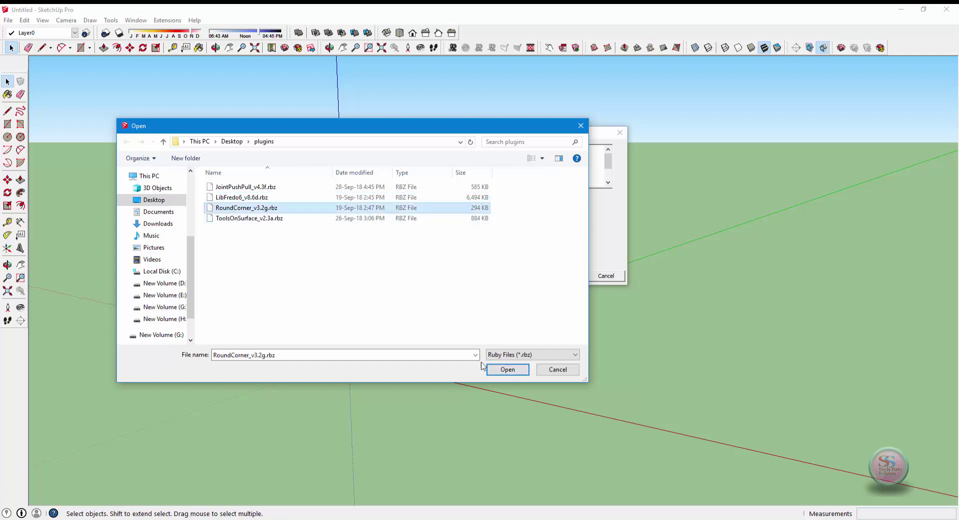
pyautogui.click(502, 369)
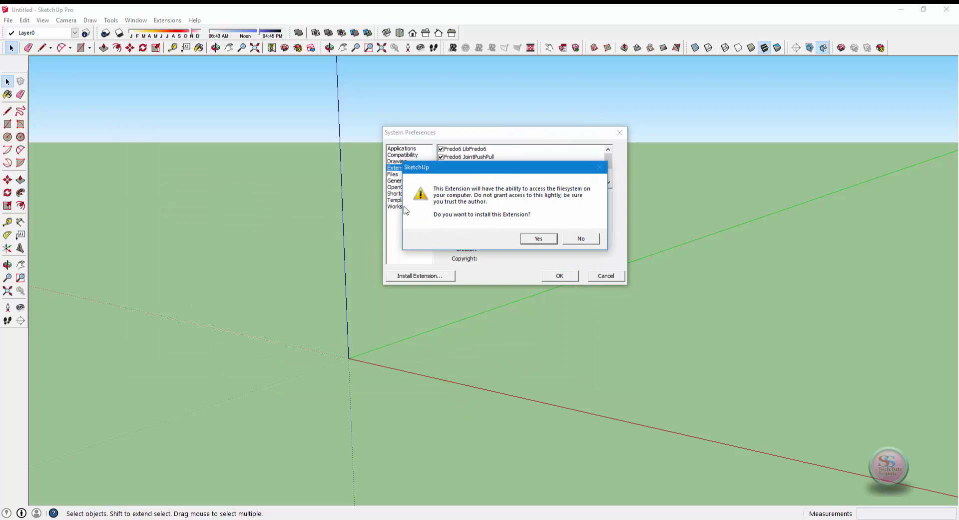
pyautogui.click(542, 236)
pyautogui.click(574, 236)
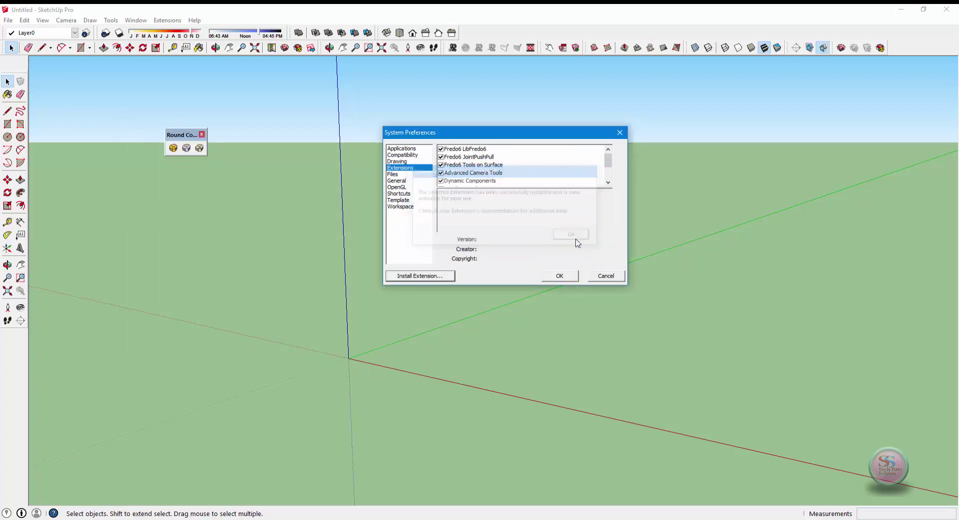
pyautogui.moveTo(174, 138)
pyautogui.mouseDown()
pyautogui.moveTo(917, 64)
pyautogui.moveTo(915, 76)
pyautogui.mouseUp()
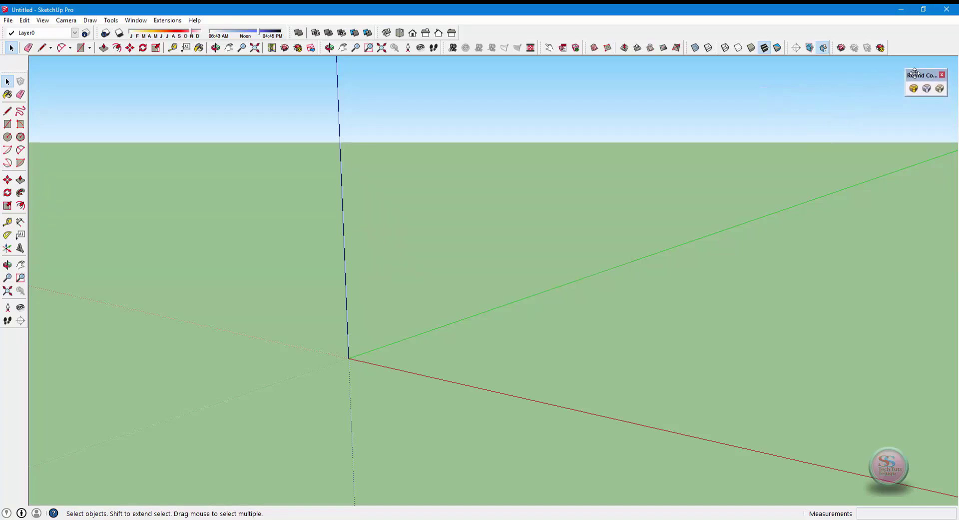
# - Toggle the Round Corner toolbar off and on in the Toolbars list, then dock it top left
pyautogui.click(43, 20)
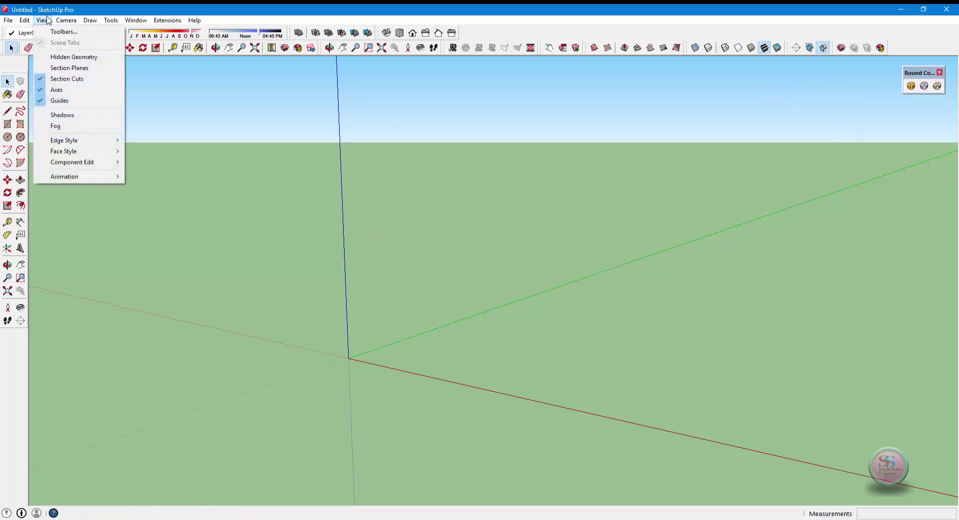
pyautogui.click(50, 31)
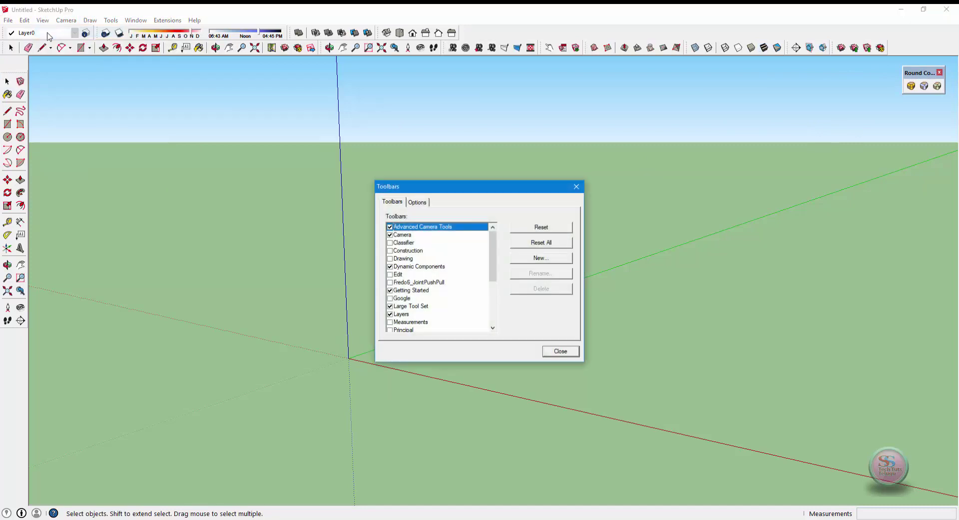
pyautogui.moveTo(491, 250); pyautogui.dragTo(489, 277)
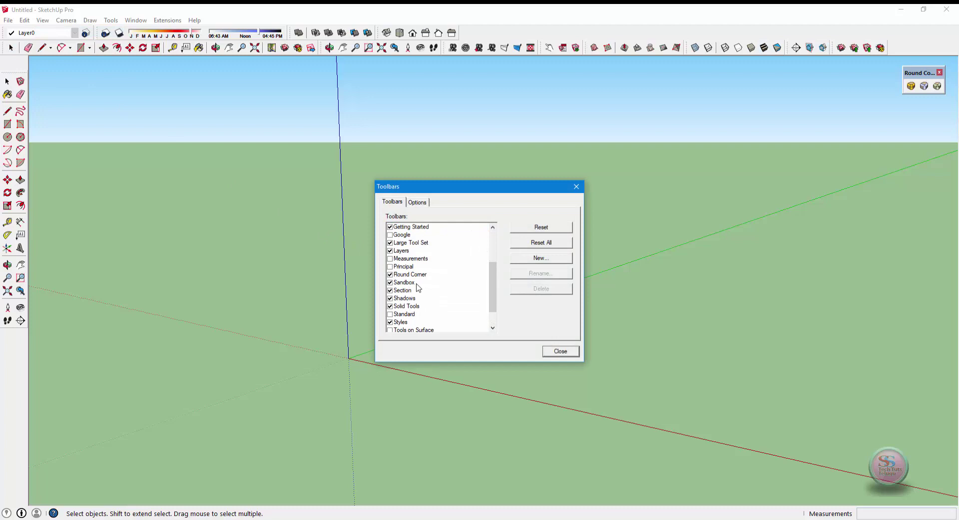
pyautogui.scroll(-1, 430, 298)
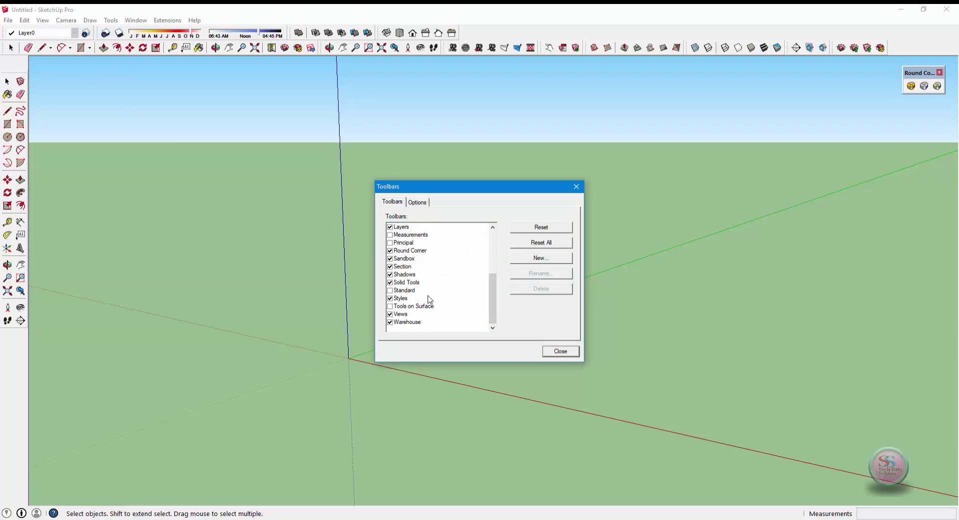
pyautogui.scroll(1, 428, 299)
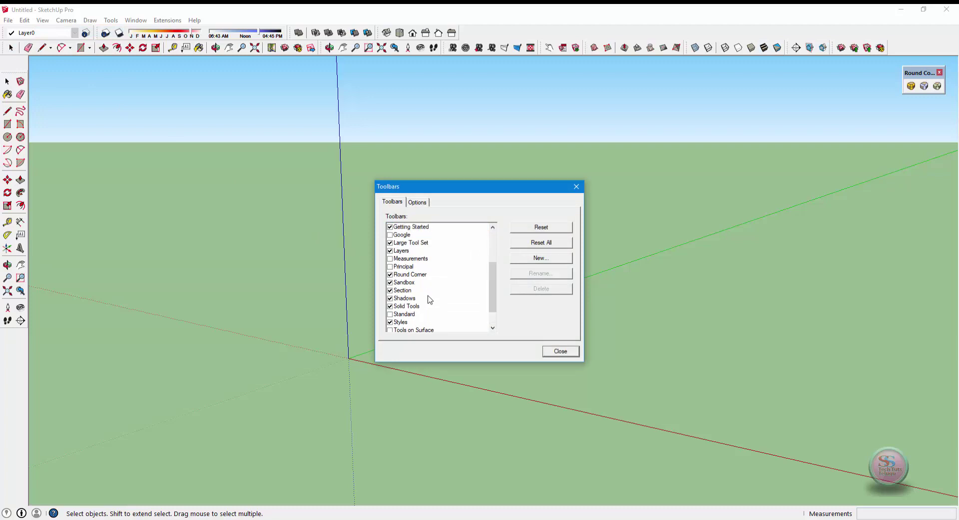
pyautogui.click(390, 274)
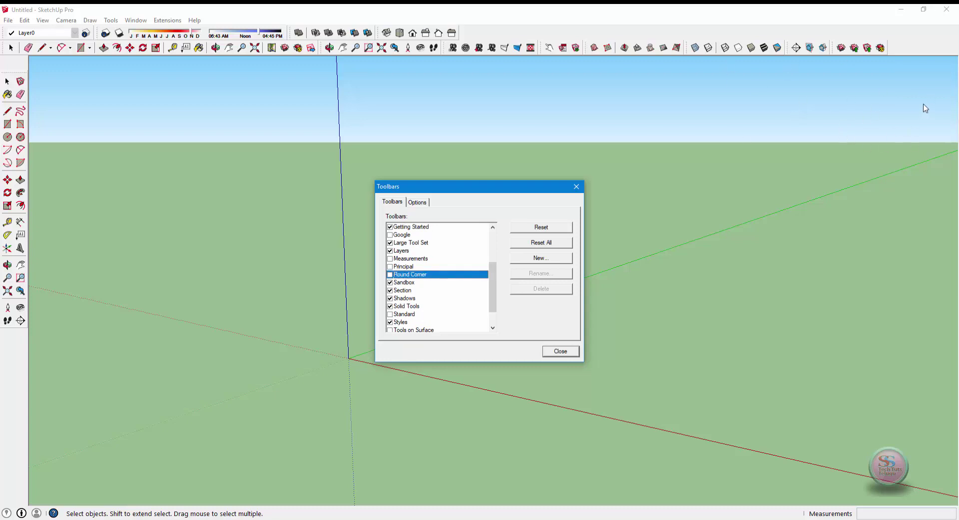
pyautogui.click(390, 274)
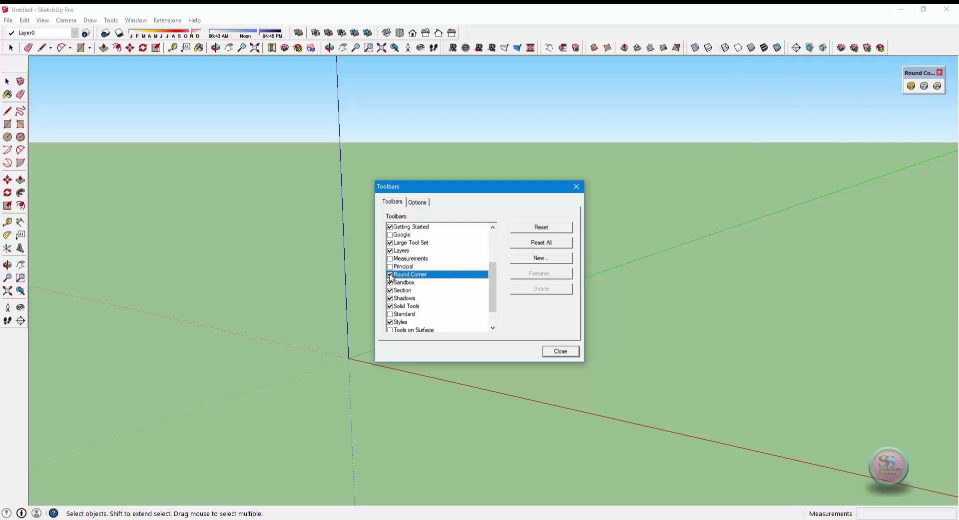
pyautogui.click(561, 352)
pyautogui.moveTo(917, 72); pyautogui.dragTo(65, 63)
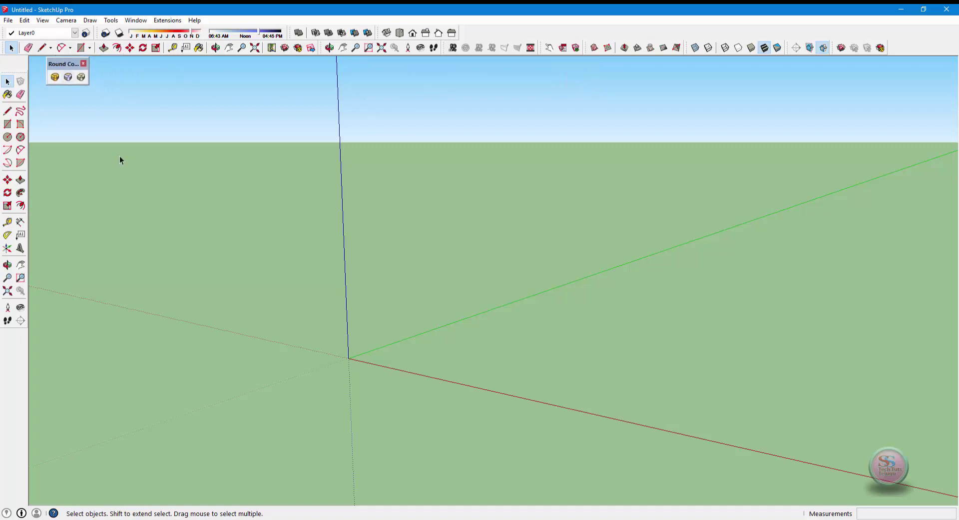
# - Draw a rectangle at the origin and push/pull it up into a cube
pyautogui.click(8, 124)
pyautogui.click(348, 358)
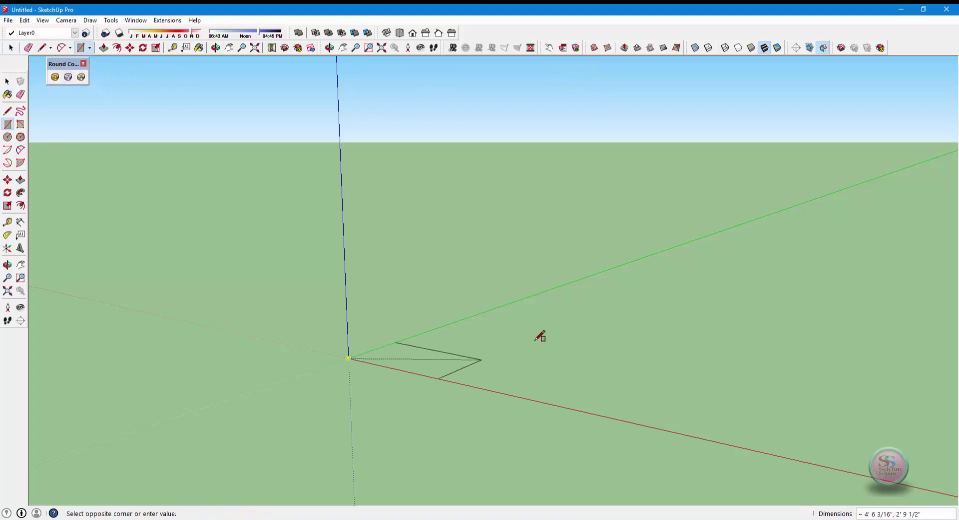
pyautogui.click(549, 337)
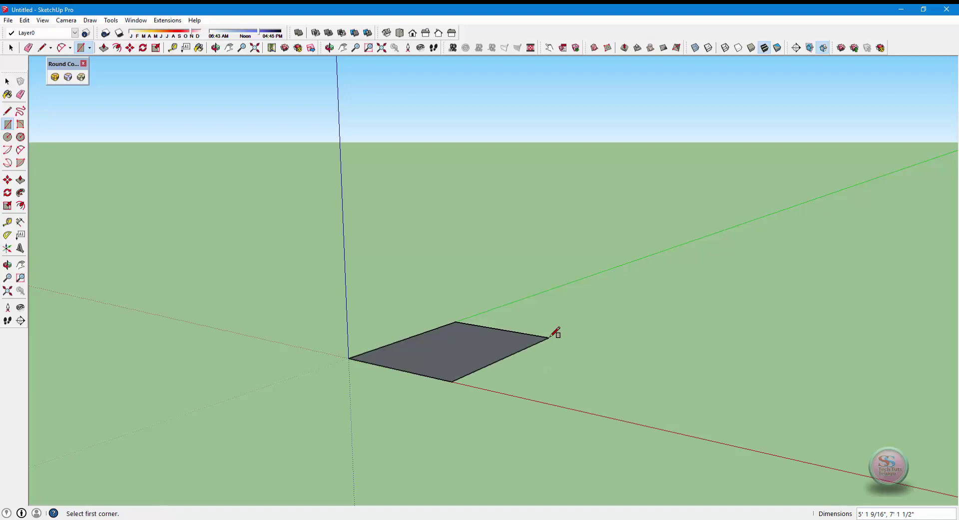
pyautogui.press('p')
pyautogui.moveTo(465, 347); pyautogui.dragTo(426, 218)
pyautogui.click(425, 218)
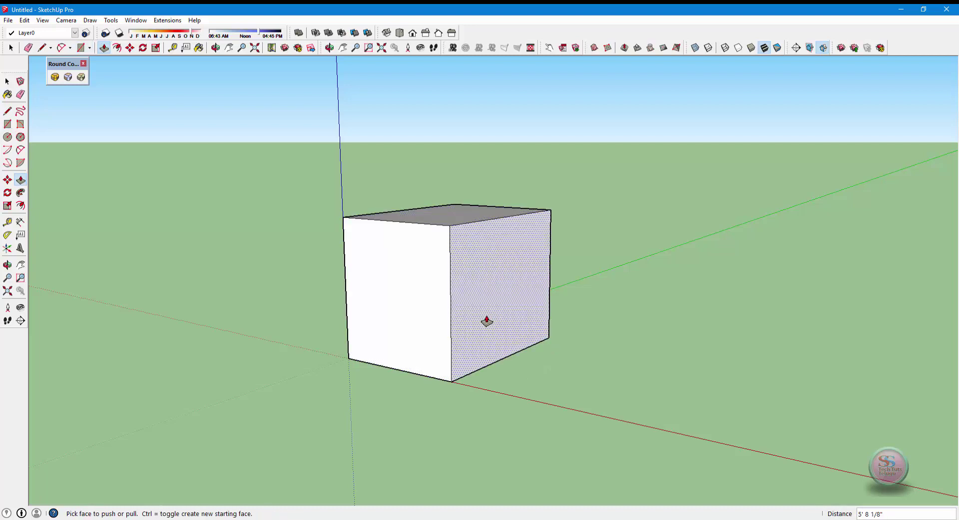
# - Copy the cube twice along the red axis to make three cubes in a row
pyautogui.press('m')
pyautogui.hotkey('ctrl', 'a')
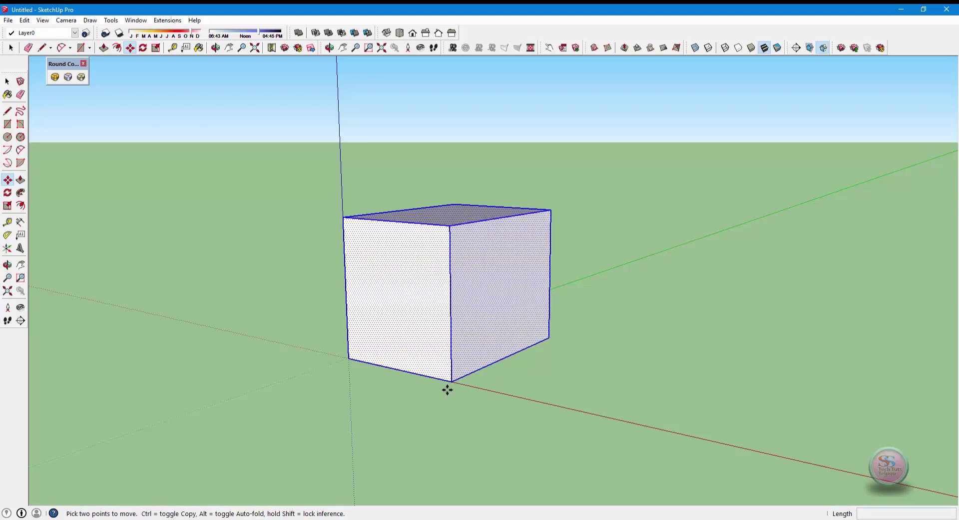
pyautogui.click(452, 382)
pyautogui.press('ctrl')
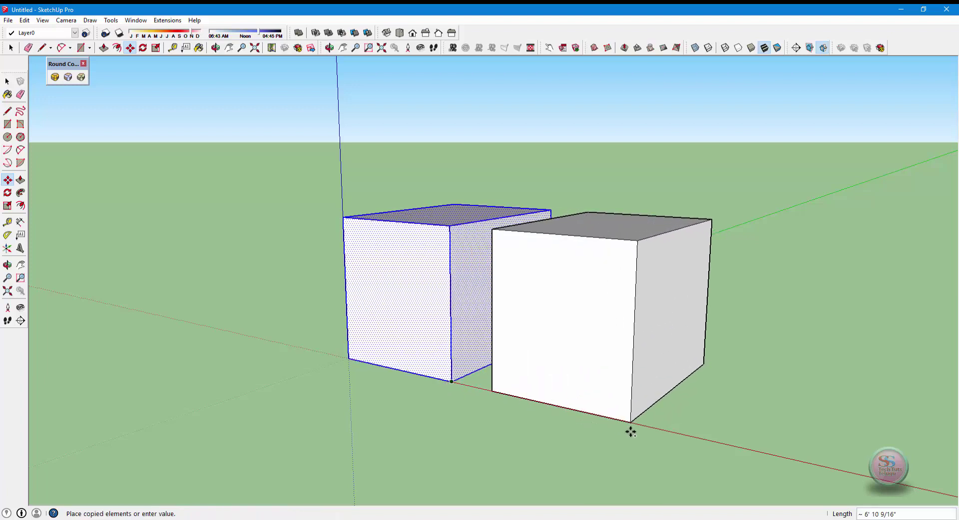
pyautogui.click(665, 440)
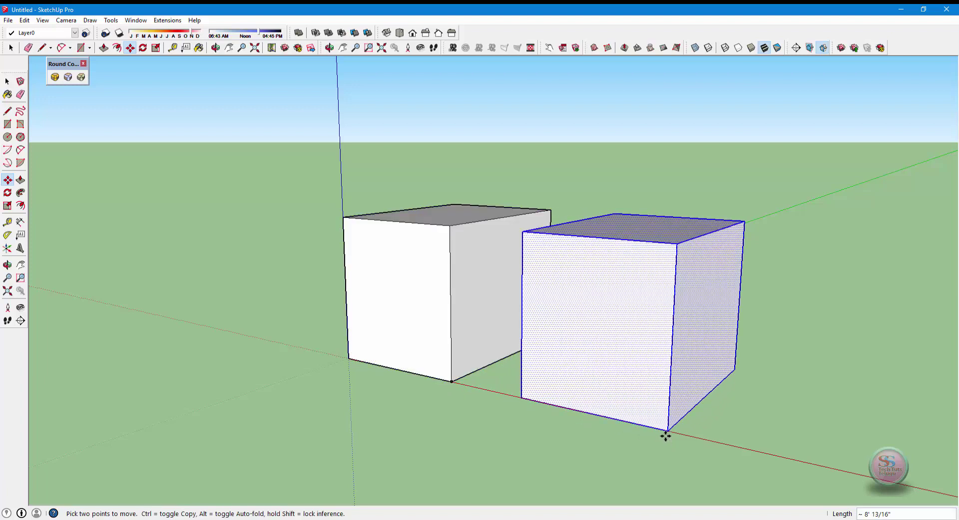
pyautogui.click(667, 431)
pyautogui.press('ctrl')
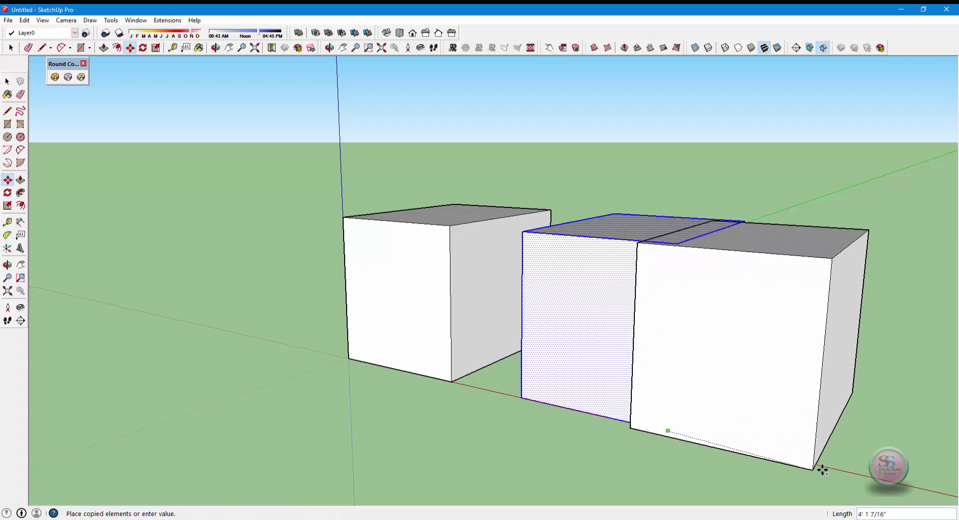
pyautogui.click(935, 489)
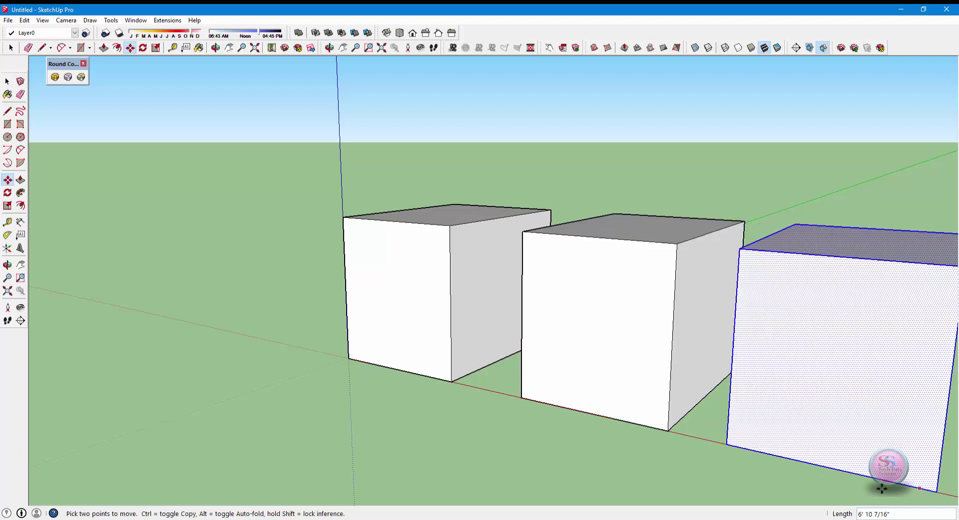
pyautogui.moveTo(583, 449)
pyautogui.mouseDown(button='middle')
pyautogui.moveTo(295, 367)
pyautogui.moveTo(362, 381)
pyautogui.moveTo(413, 339)
pyautogui.moveTo(413, 304)
pyautogui.moveTo(375, 320)
pyautogui.moveTo(338, 439)
pyautogui.moveTo(499, 451)
pyautogui.moveTo(323, 425)
pyautogui.moveTo(424, 411)
pyautogui.moveTo(328, 425)
pyautogui.mouseUp(button='middle')
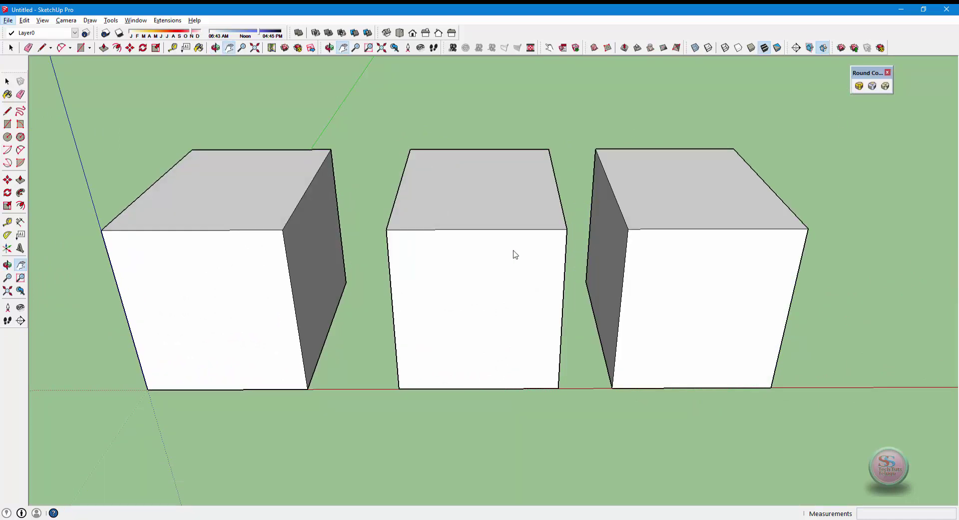
# - Pan the view slightly and triple-click the left cube to select all its faces and edges
pyautogui.hotkey('alt', 'h')
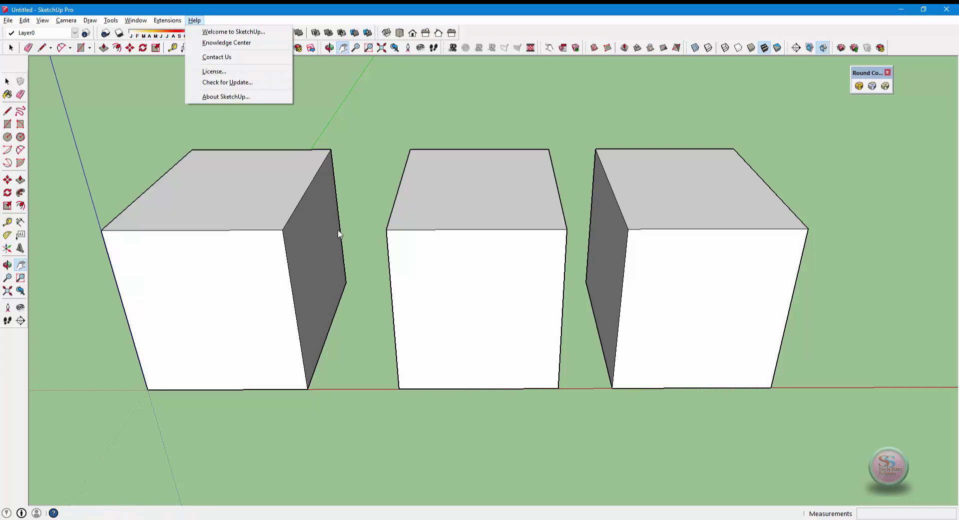
pyautogui.click(362, 157)
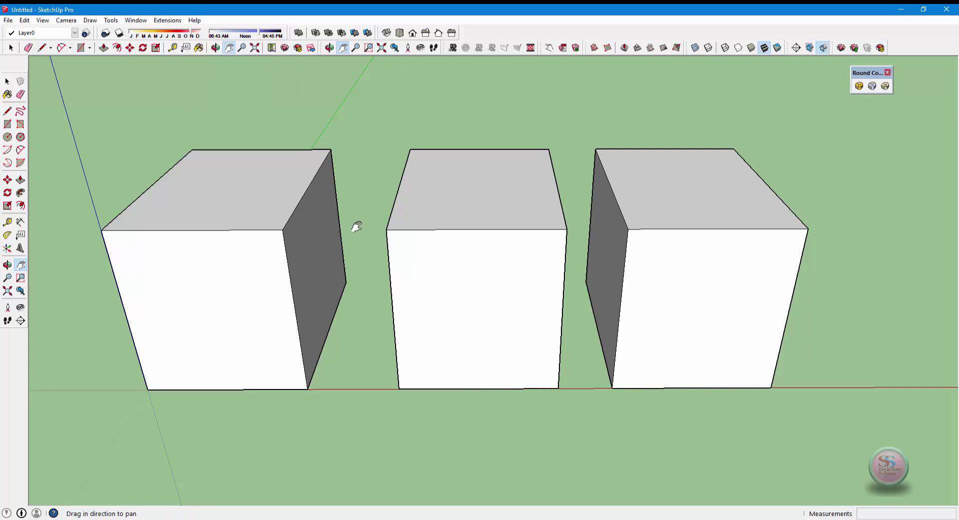
pyautogui.moveTo(348, 240)
pyautogui.mouseDown()
pyautogui.moveTo(398, 251)
pyautogui.moveTo(313, 242)
pyautogui.moveTo(338, 249)
pyautogui.moveTo(356, 236)
pyautogui.mouseUp()
pyautogui.press('space')
pyautogui.click(273, 307)
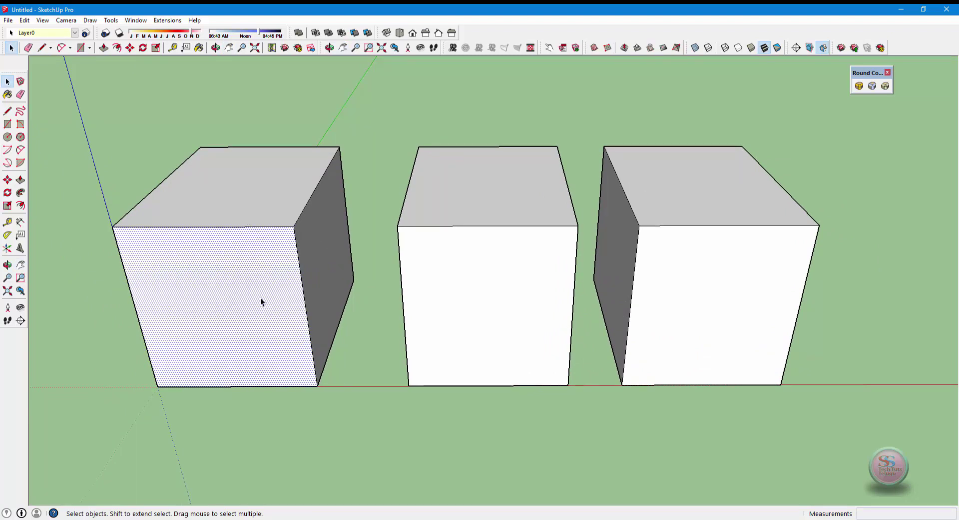
pyautogui.tripleClick(233, 214)
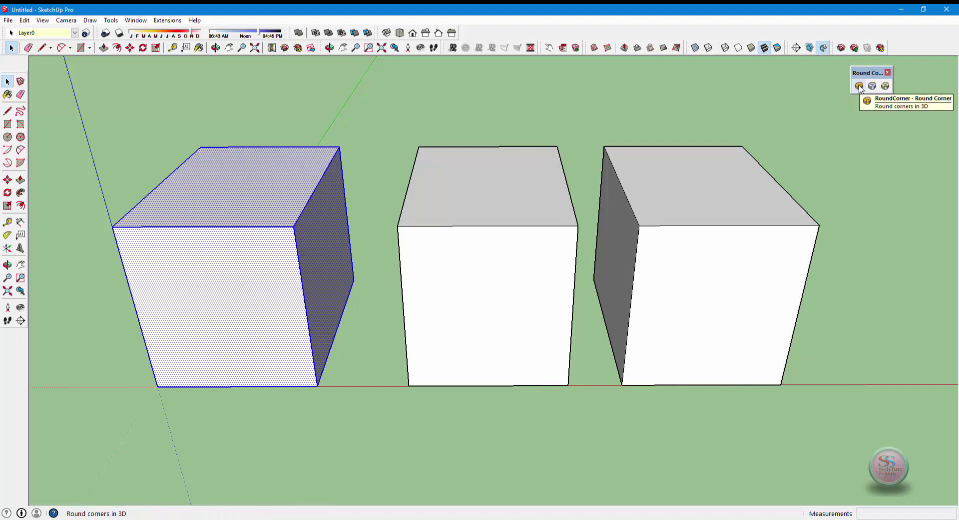
# - Run RoundCorner on the reselected left cube's 12 edges and open the 6" Offset value entry
pyautogui.click(859, 86)
pyautogui.scroll(1, 220, 299)
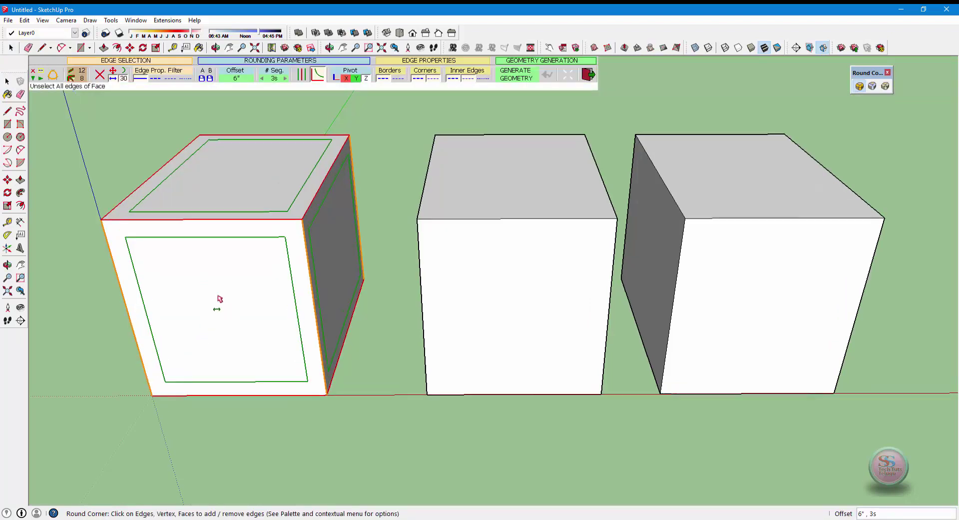
pyautogui.scroll(2, 220, 298)
pyautogui.scroll(1, 220, 299)
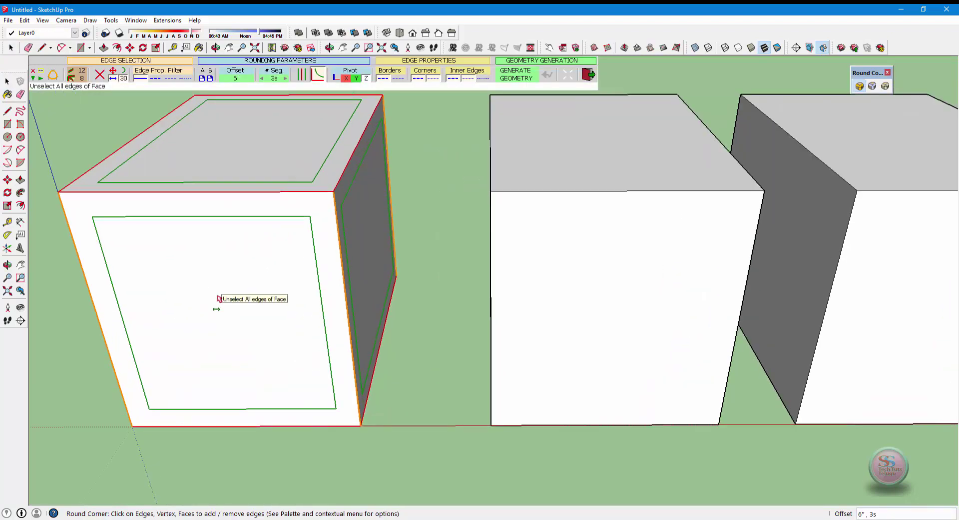
pyautogui.moveTo(216, 298)
pyautogui.mouseDown(button='middle')
pyautogui.moveTo(242, 315)
pyautogui.moveTo(366, 340)
pyautogui.moveTo(415, 314)
pyautogui.moveTo(383, 314)
pyautogui.mouseUp(button='middle')
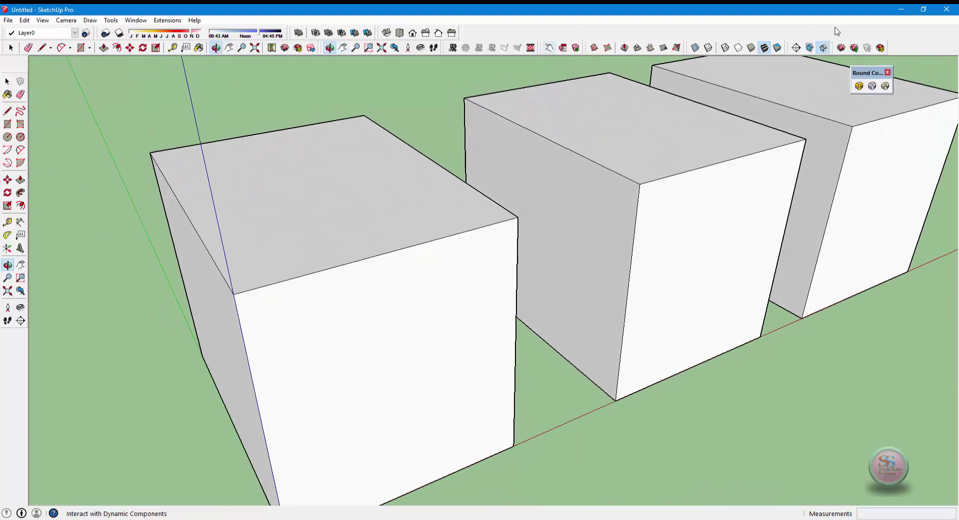
pyautogui.click(860, 86)
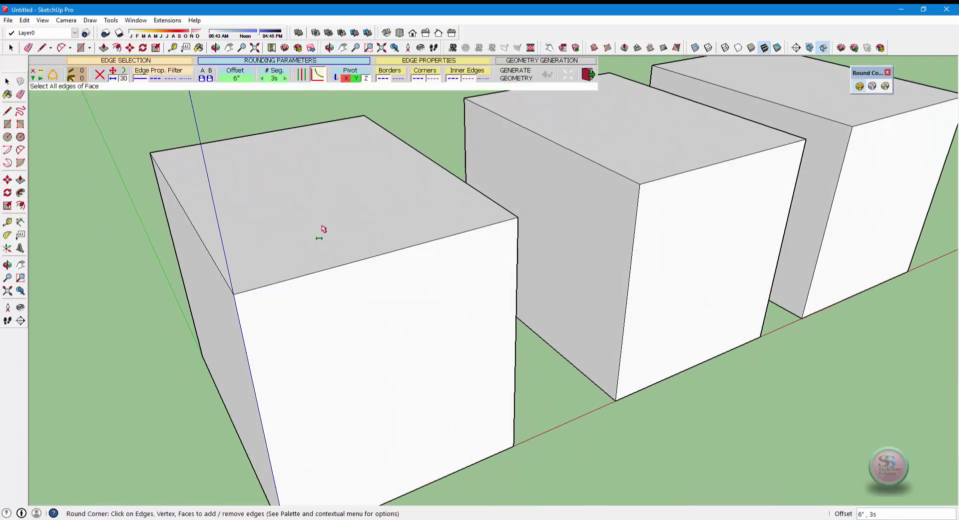
pyautogui.press('space')
pyautogui.tripleClick(340, 316)
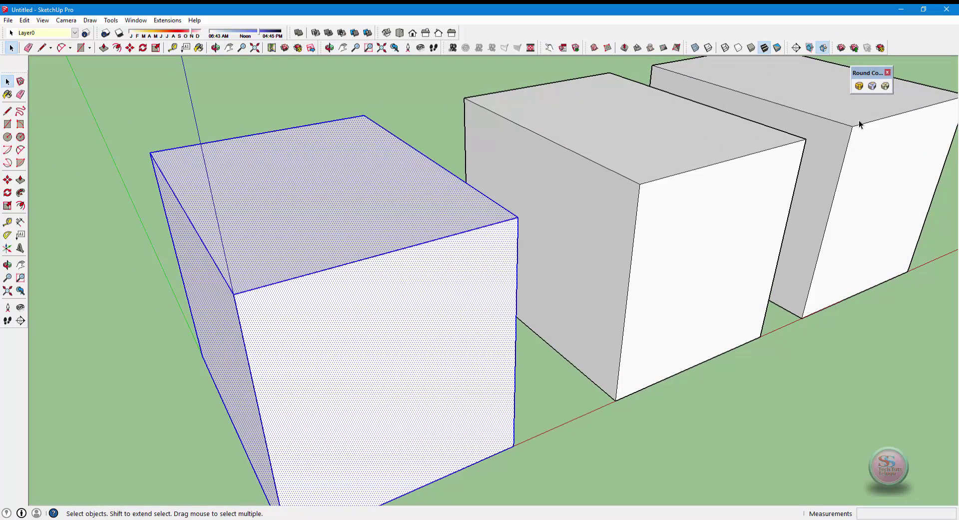
pyautogui.click(859, 87)
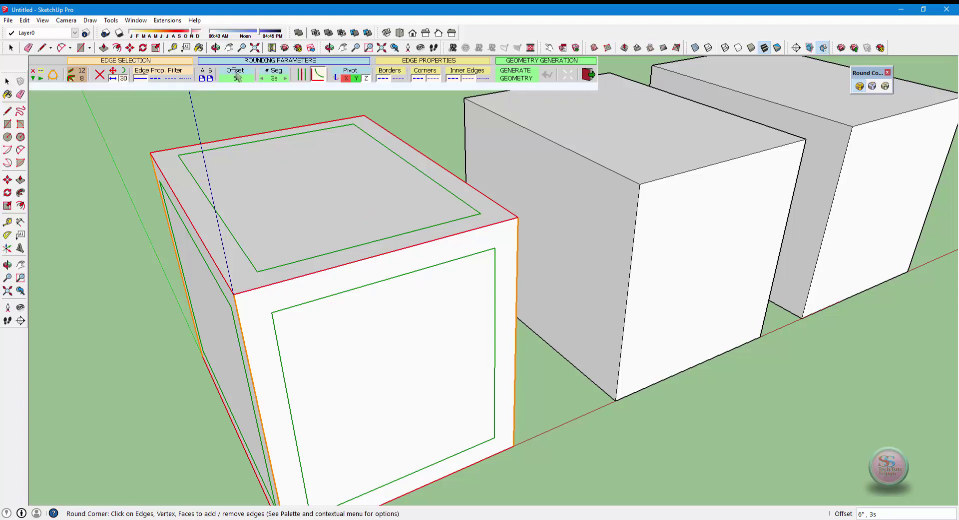
pyautogui.click(238, 79)
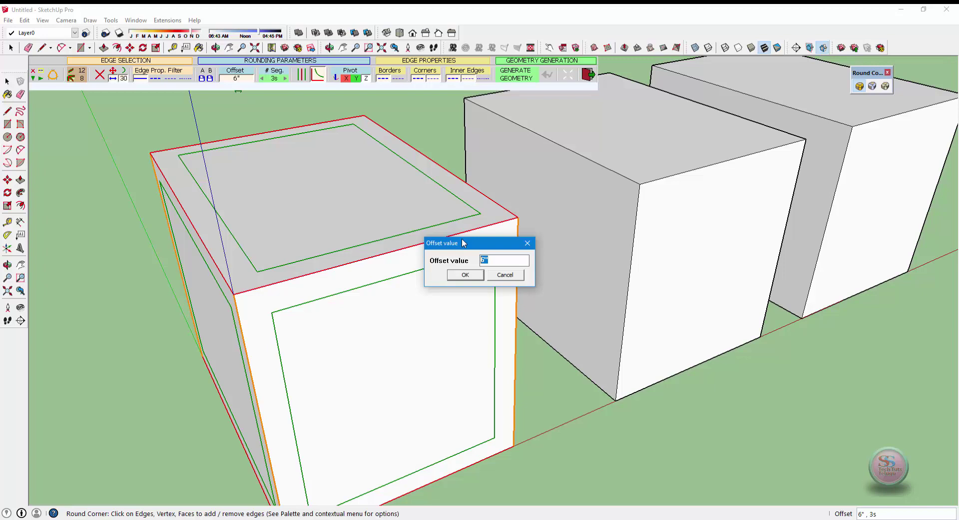
# - Set the Round Corner offset to 1" and generate the rounded edges on the left cube
pyautogui.write('1')
pyautogui.click(465, 275)
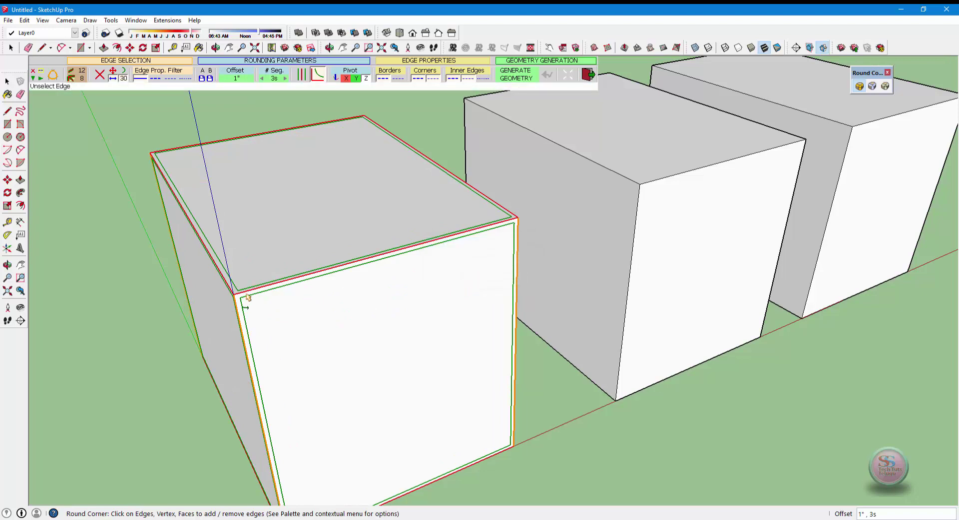
pyautogui.scroll(2, 244, 298)
pyautogui.scroll(1, 246, 298)
pyautogui.scroll(1, 248, 300)
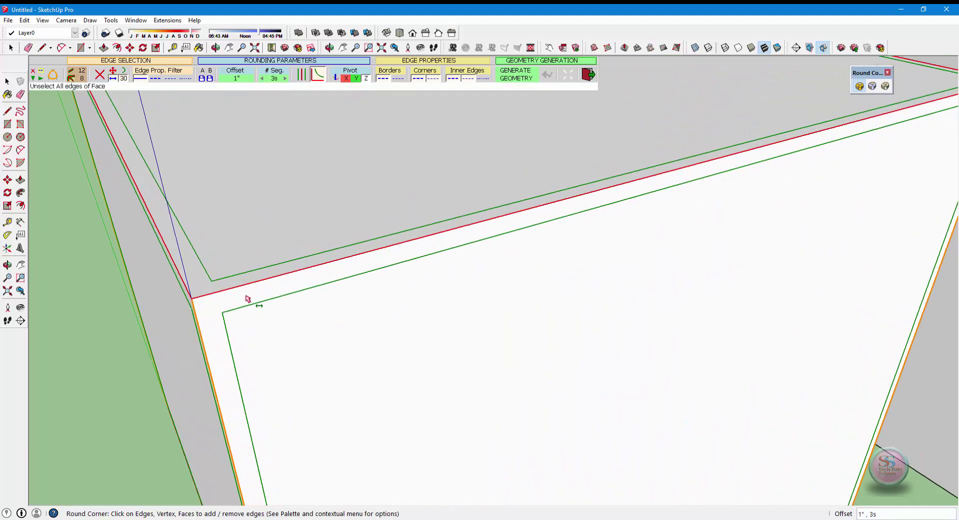
pyautogui.scroll(-2, 247, 299)
pyautogui.scroll(-2, 245, 294)
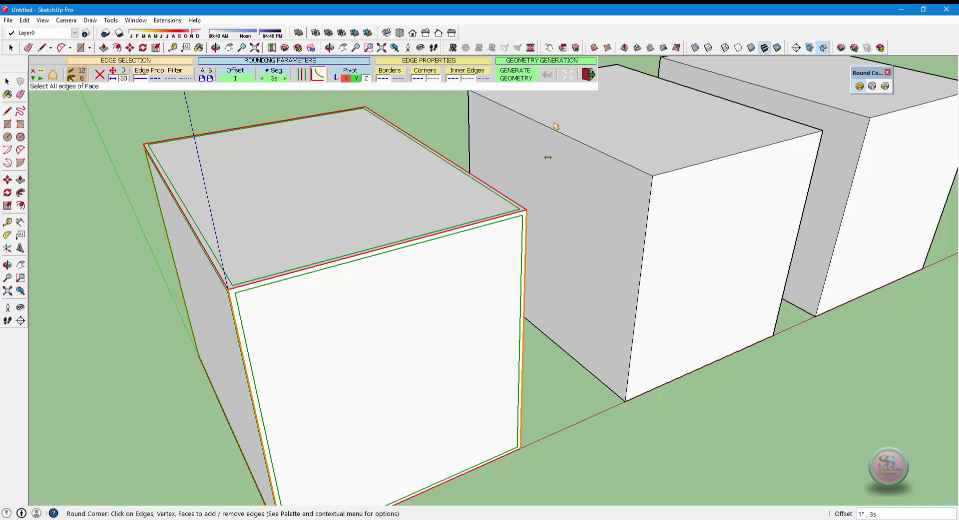
pyautogui.click(519, 80)
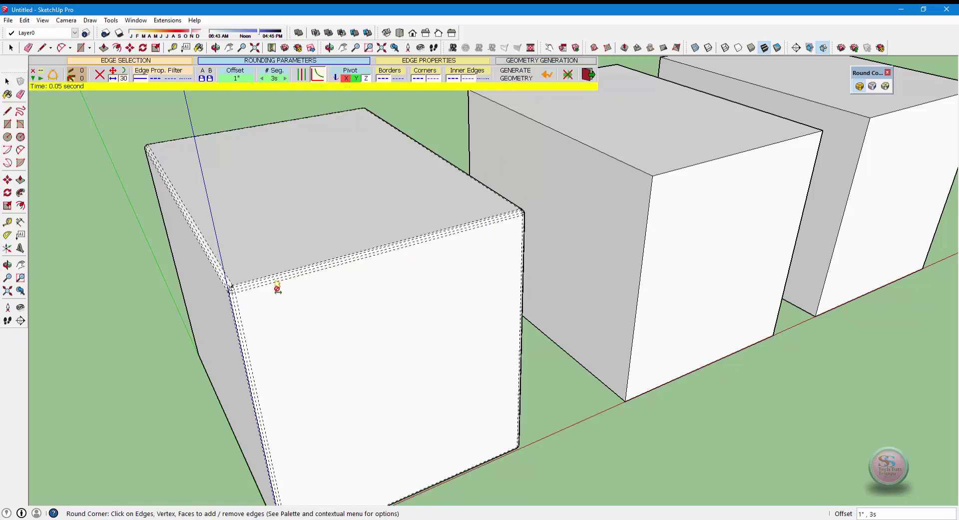
# - Orbit to the rounded cube's top and turn off Hidden Geometry display
pyautogui.scroll(3, 242, 320)
pyautogui.scroll(-3, 245, 317)
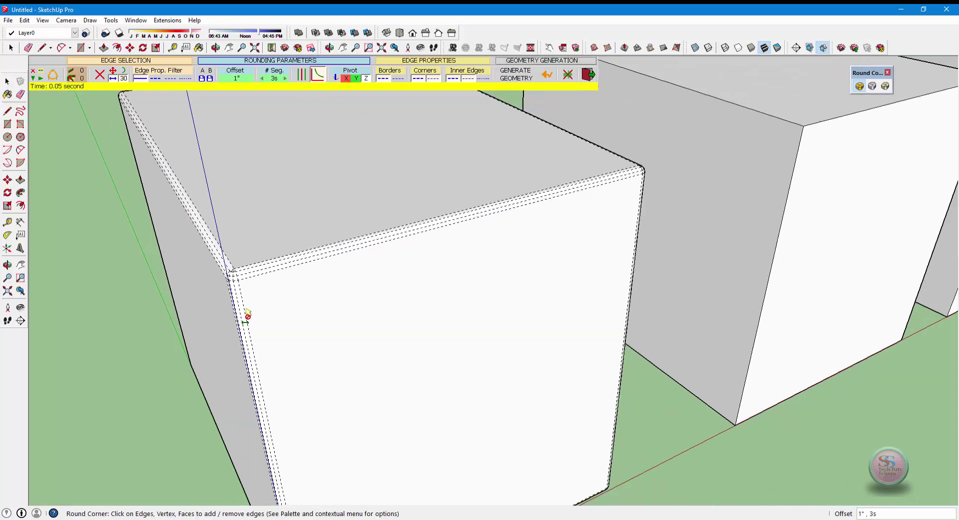
pyautogui.scroll(-2, 242, 317)
pyautogui.scroll(4, 226, 268)
pyautogui.scroll(2, 234, 270)
pyautogui.scroll(-2, 234, 270)
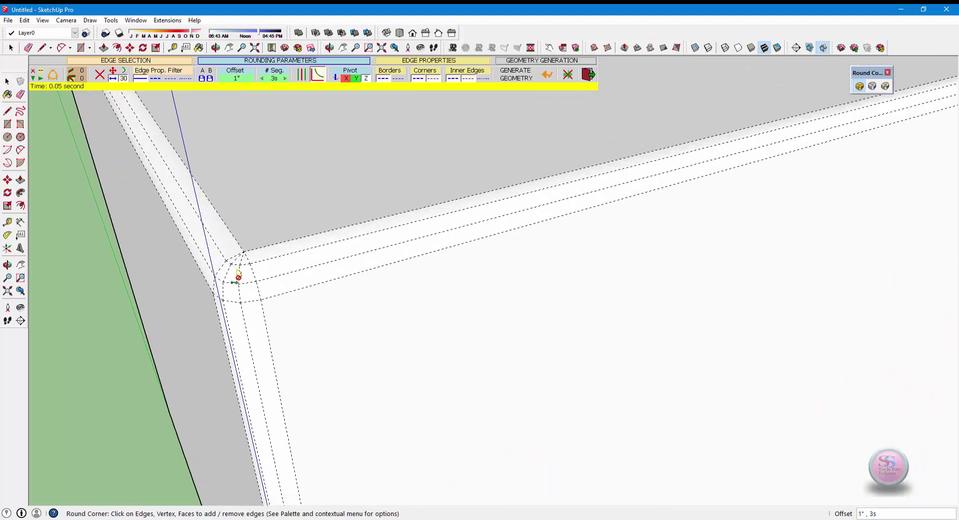
pyautogui.scroll(-2, 236, 274)
pyautogui.moveTo(278, 289)
pyautogui.mouseDown(button='middle')
pyautogui.moveTo(380, 226)
pyautogui.moveTo(448, 241)
pyautogui.moveTo(259, 257)
pyautogui.moveTo(261, 274)
pyautogui.moveTo(342, 241)
pyautogui.moveTo(376, 246)
pyautogui.moveTo(383, 263)
pyautogui.moveTo(501, 327)
pyautogui.mouseUp(button='middle')
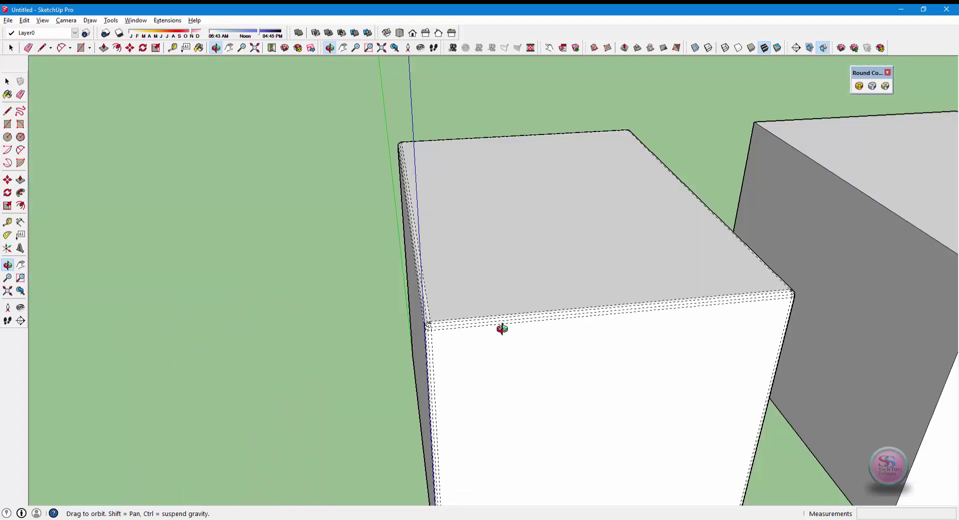
pyautogui.click(42, 20)
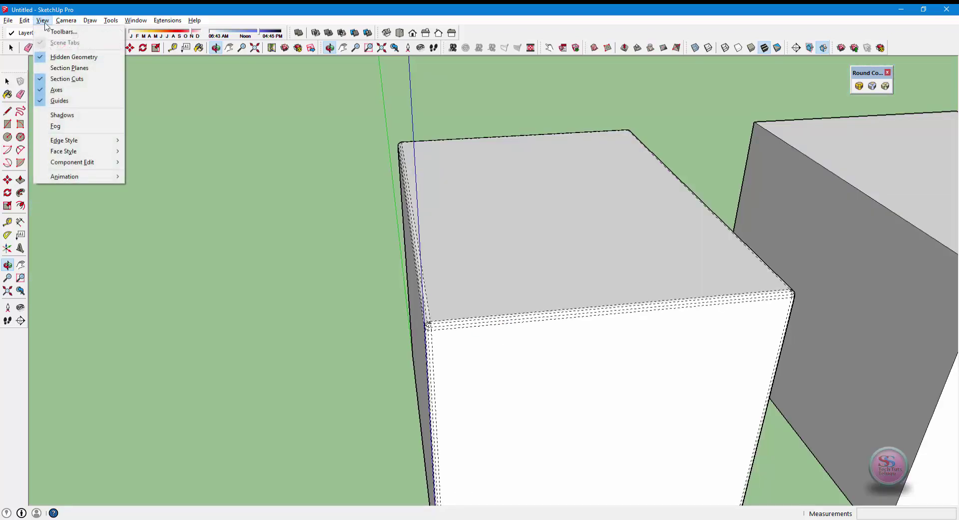
pyautogui.click(75, 57)
pyautogui.scroll(3, 459, 327)
pyautogui.scroll(-3, 459, 327)
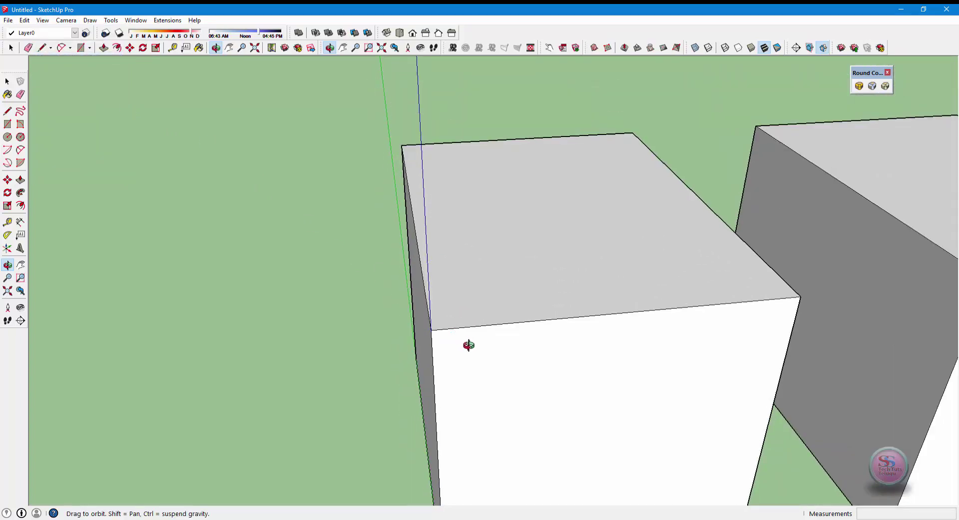
# - Select the near box and generate Round Corner edges with a 7" offset and 10 segments
pyautogui.moveTo(480, 344); pyautogui.dragTo(481, 261)
pyautogui.press('space')
pyautogui.tripleClick(482, 260)
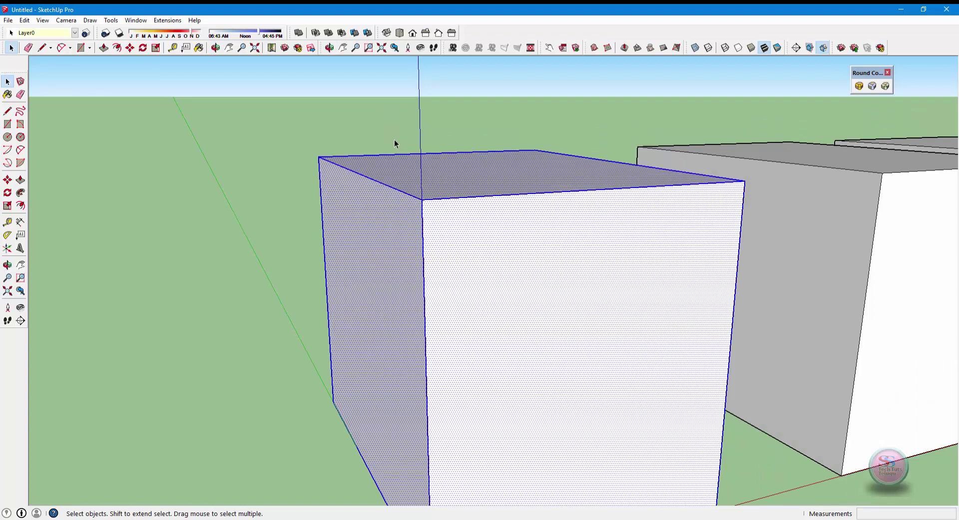
pyautogui.click(859, 86)
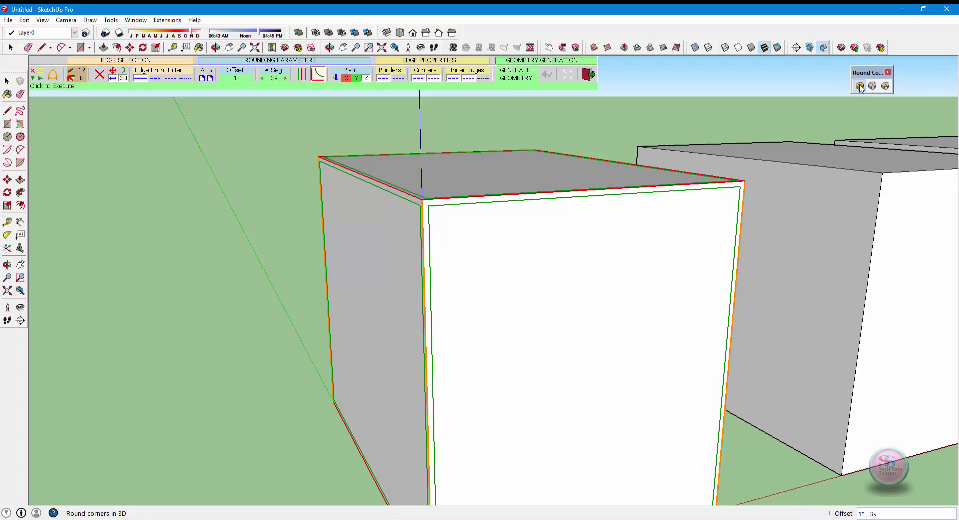
pyautogui.click(239, 82)
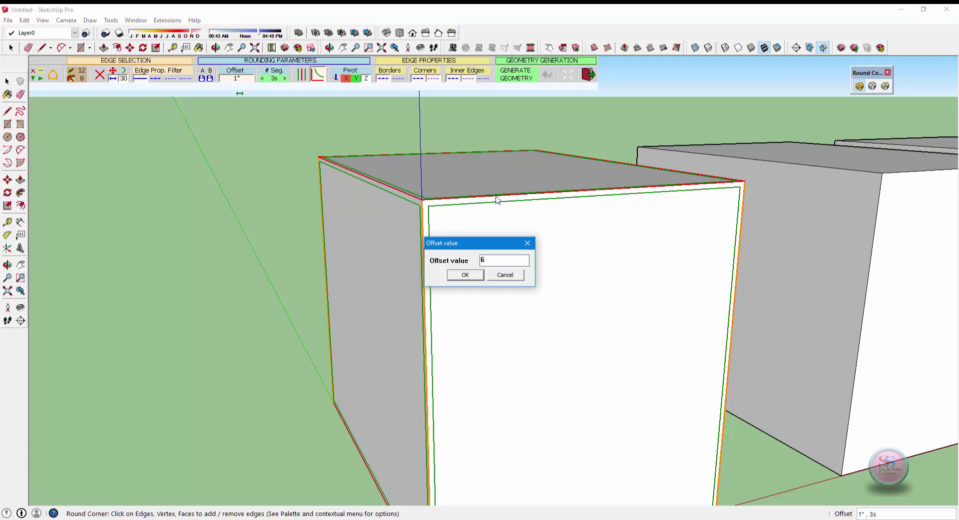
pyautogui.press('XF86AudioRaiseVolume')
pyautogui.click(460, 275)
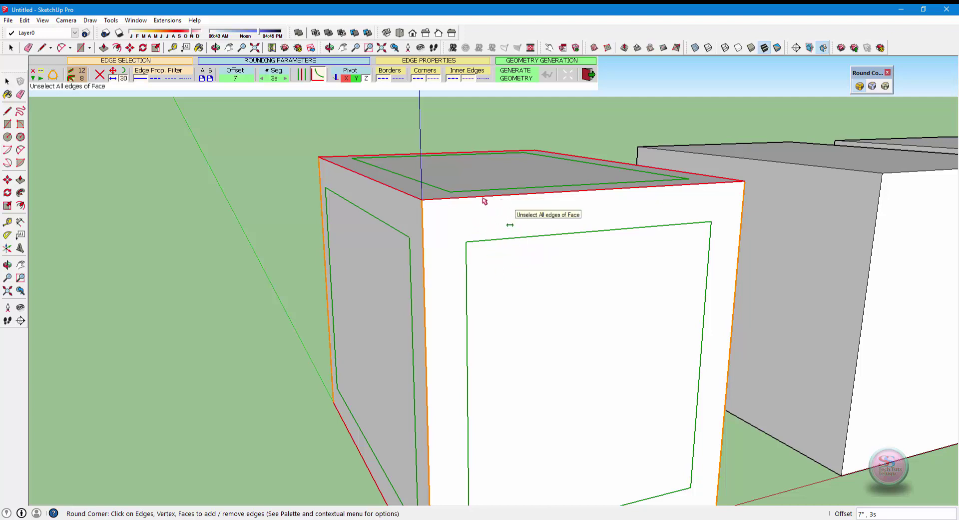
pyautogui.click(275, 78)
pyautogui.write('10')
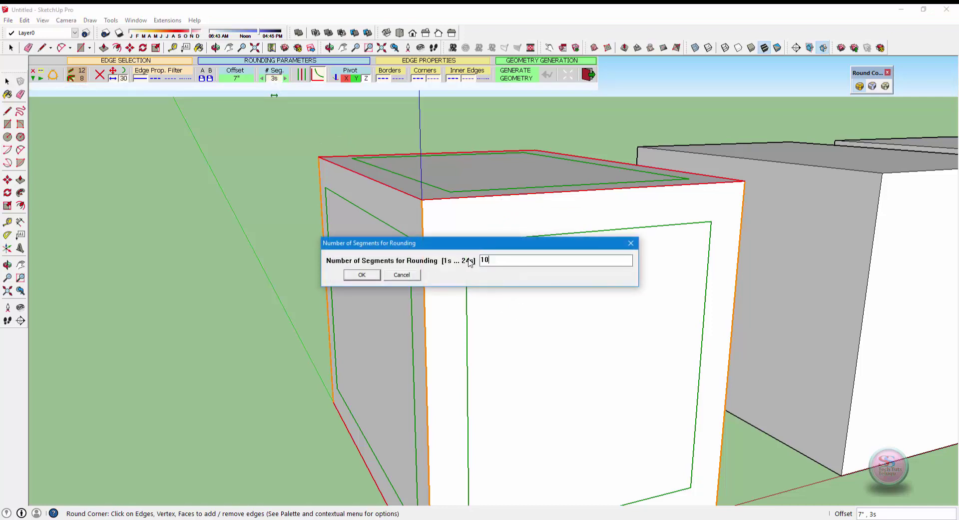
pyautogui.click(362, 275)
pyautogui.moveTo(484, 240); pyautogui.dragTo(381, 111, button='middle')
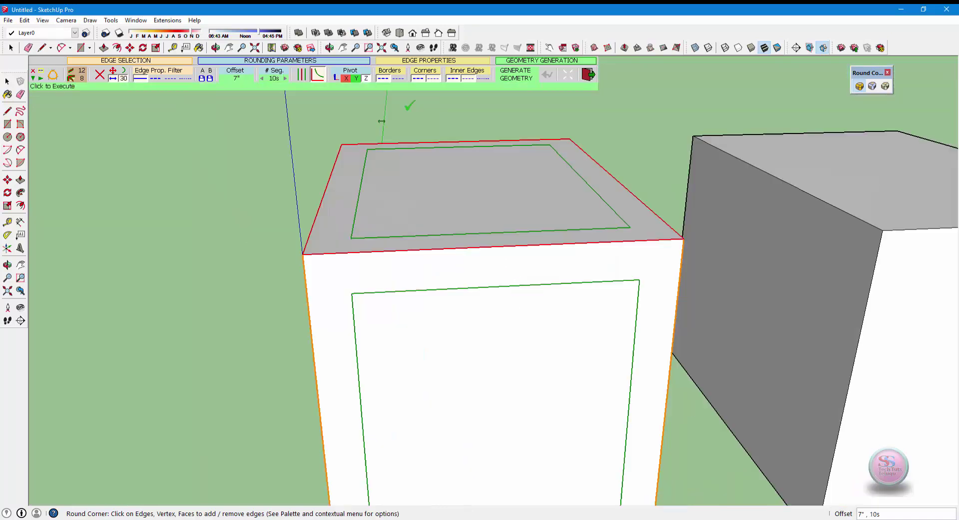
pyautogui.click(510, 79)
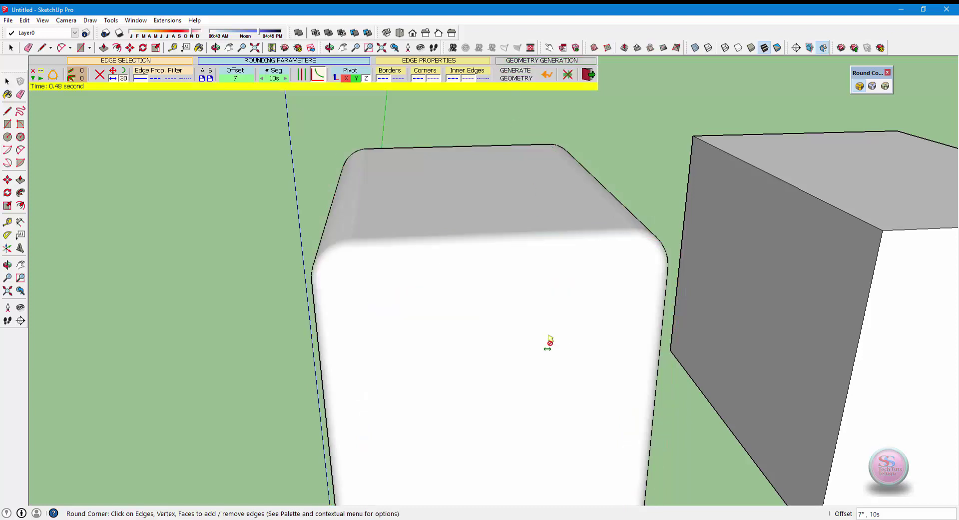
# - Orbit around the rounded box and turn Hidden Geometry display back on
pyautogui.press('o')
pyautogui.moveTo(509, 325)
pyautogui.mouseDown()
pyautogui.moveTo(406, 256)
pyautogui.moveTo(427, 211)
pyautogui.moveTo(774, 321)
pyautogui.moveTo(703, 398)
pyautogui.moveTo(454, 353)
pyautogui.moveTo(575, 299)
pyautogui.mouseUp()
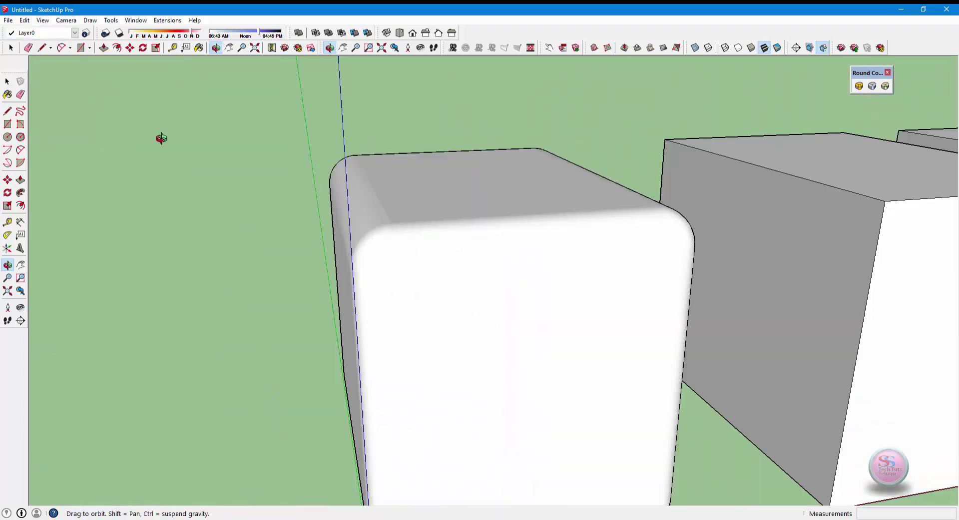
pyautogui.click(42, 20)
pyautogui.click(71, 57)
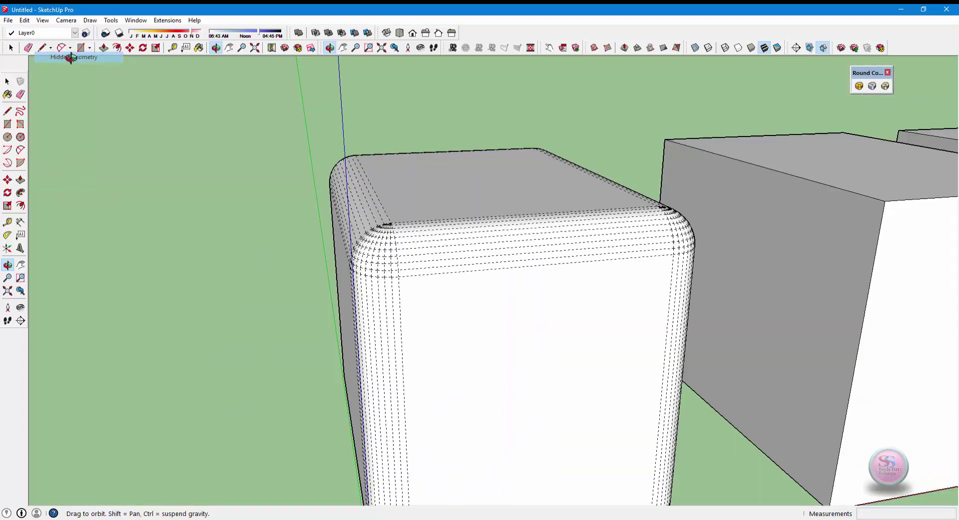
pyautogui.moveTo(533, 279)
pyautogui.mouseDown()
pyautogui.moveTo(537, 262)
pyautogui.moveTo(508, 290)
pyautogui.moveTo(467, 193)
pyautogui.mouseUp()
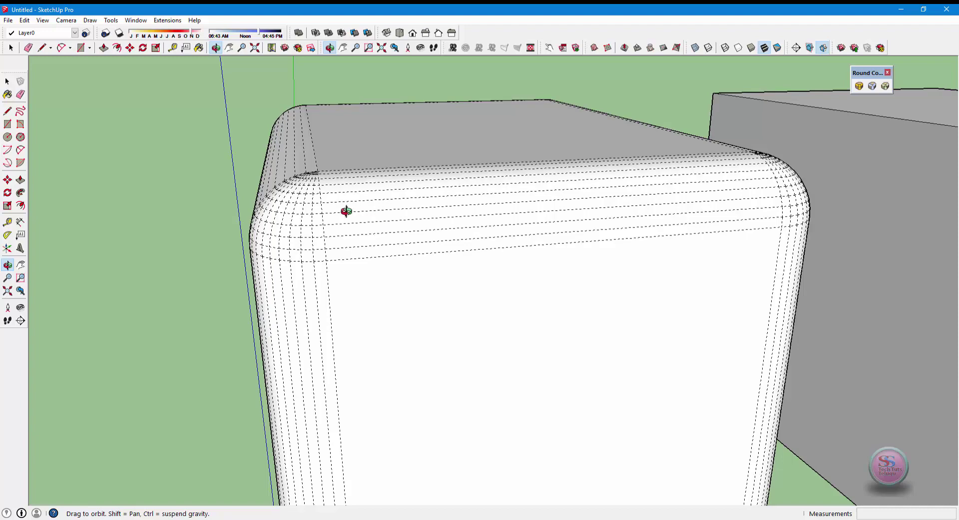
pyautogui.moveTo(341, 229)
pyautogui.mouseDown()
pyautogui.moveTo(409, 268)
pyautogui.moveTo(556, 307)
pyautogui.moveTo(553, 370)
pyautogui.moveTo(403, 366)
pyautogui.moveTo(378, 240)
pyautogui.mouseUp()
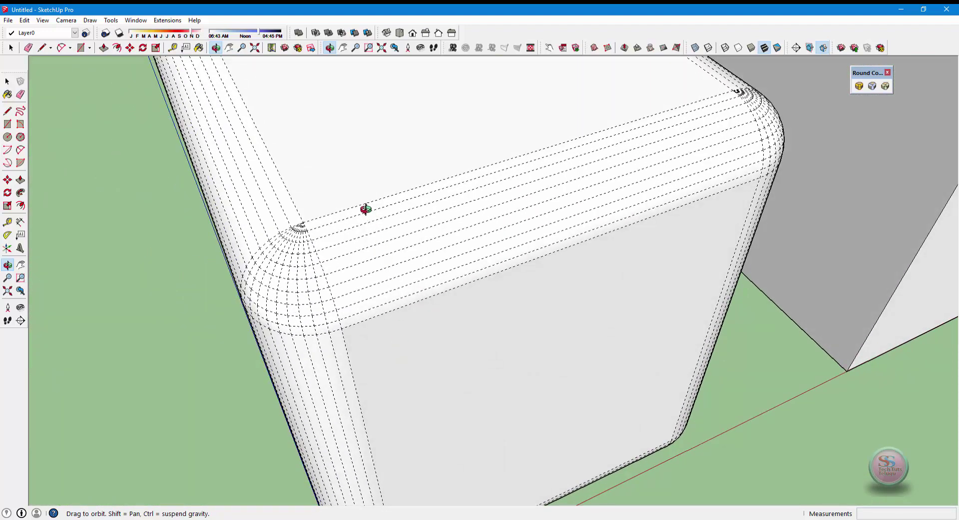
# - Undo the 7" RoundCorner result, restoring the plain sharp-edged cube
pyautogui.press('space')
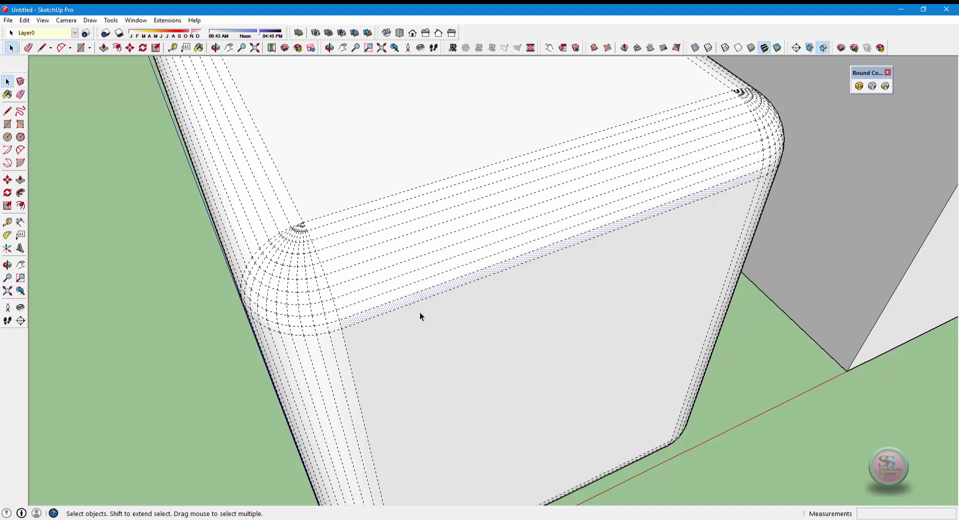
pyautogui.scroll(-3, 419, 310)
pyautogui.scroll(-3, 415, 297)
pyautogui.press('alt')
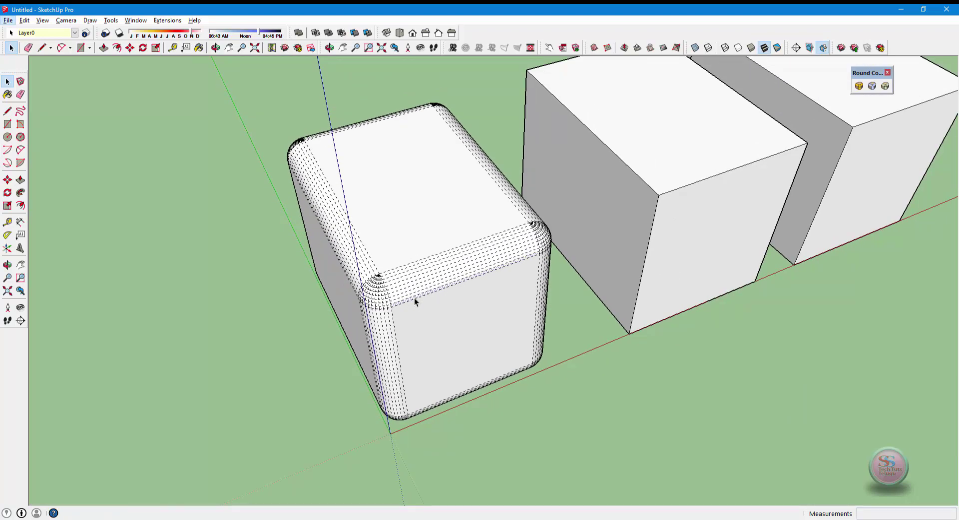
pyautogui.hotkey('ctrl', 'z')
# - Select the cube's top-front edge and an adjoining top edge, and preview a 7", 10-segment Round Corner
pyautogui.moveTo(418, 301); pyautogui.dragTo(412, 277, button='middle')
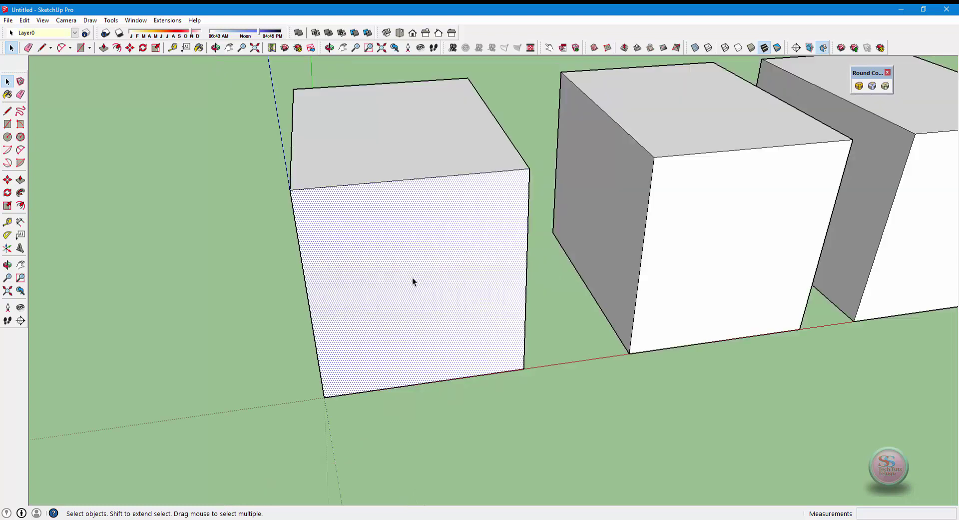
pyautogui.scroll(-1, 412, 278)
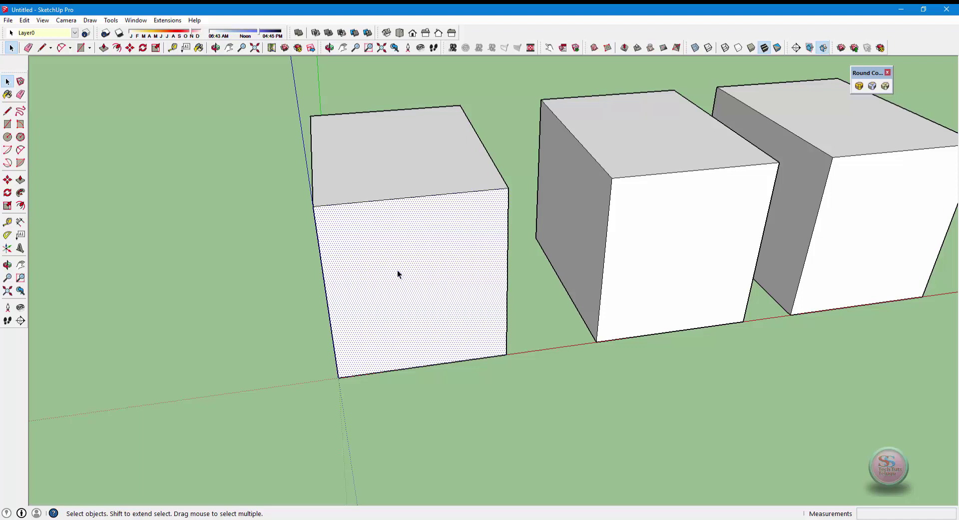
pyautogui.press('alt')
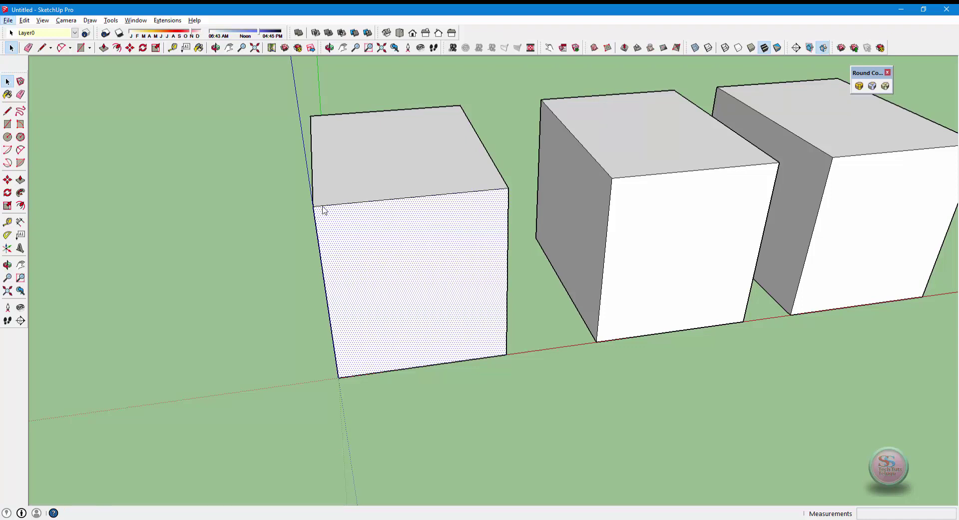
pyautogui.keyDown('shift'); pyautogui.click(322, 205); pyautogui.keyUp('shift')
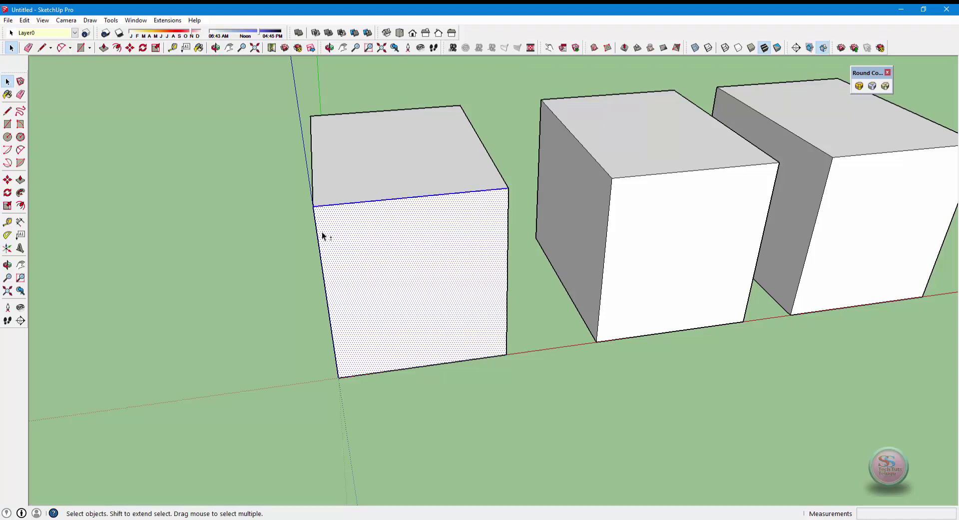
pyautogui.scroll(2, 308, 192)
pyautogui.scroll(2, 320, 225)
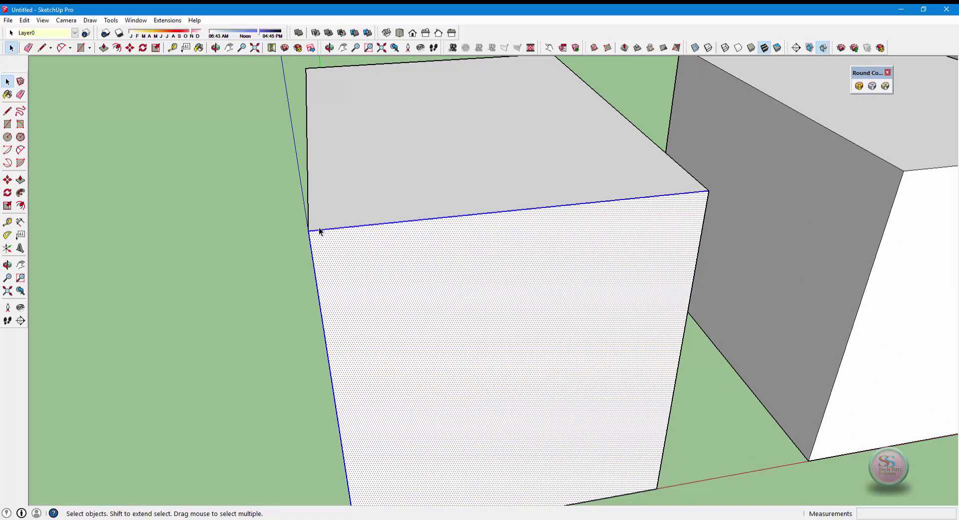
pyautogui.moveTo(317, 231); pyautogui.dragTo(516, 281, button='middle')
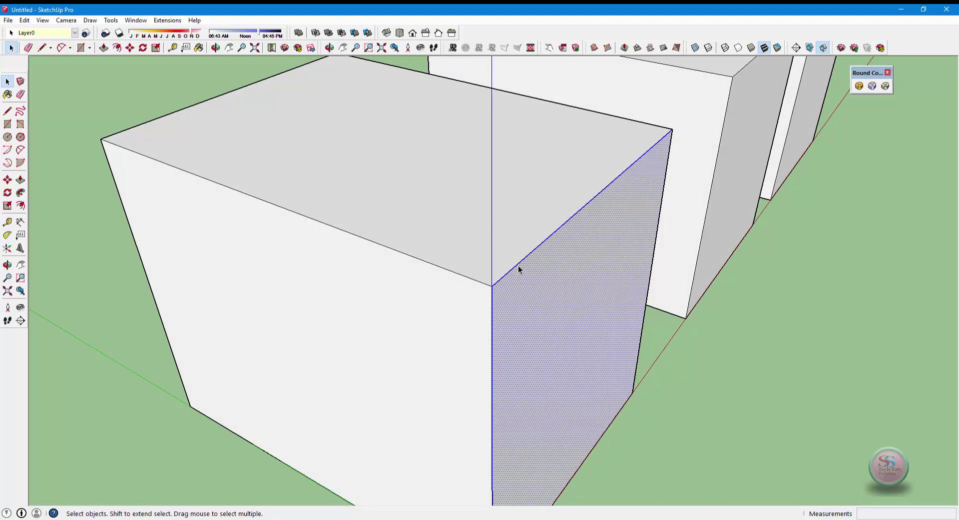
pyautogui.keyDown('shift'); pyautogui.click(449, 272); pyautogui.keyUp('shift')
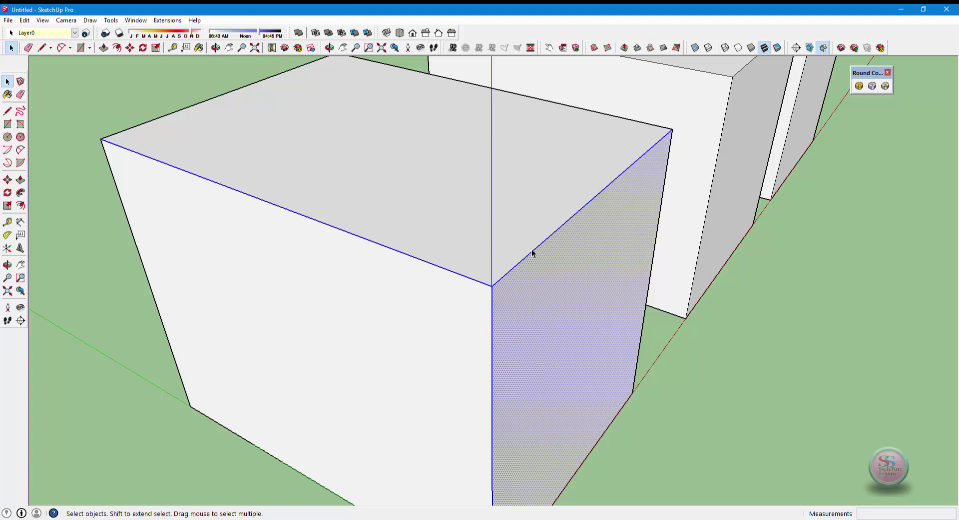
pyautogui.click(860, 85)
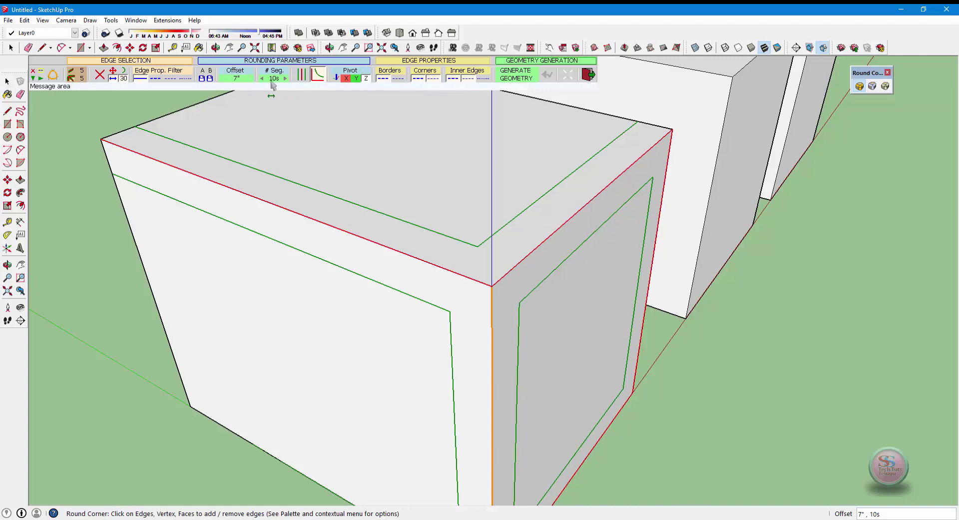
# - Generate the rounded corner on the picked edges and orbit around the result
pyautogui.click(518, 77)
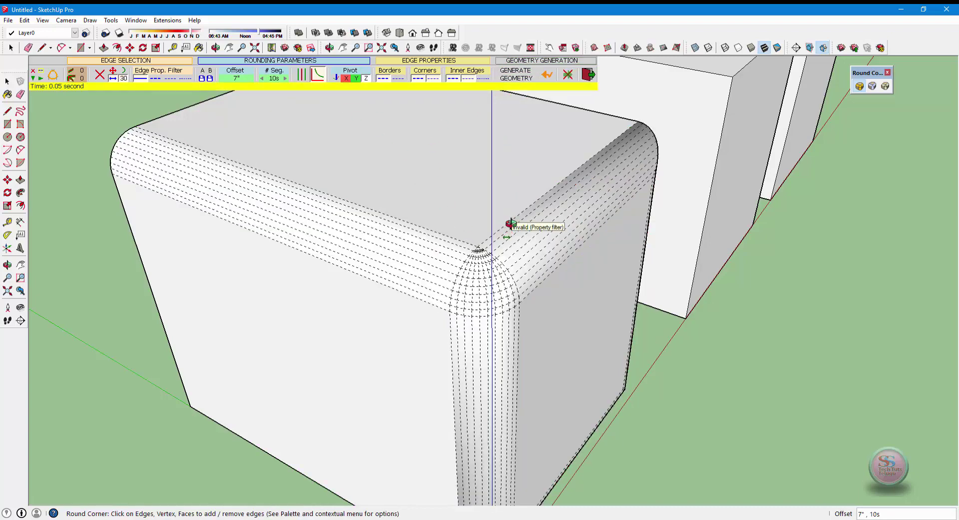
pyautogui.moveTo(509, 229)
pyautogui.mouseDown(button='middle')
pyautogui.moveTo(301, 186)
pyautogui.moveTo(456, 272)
pyautogui.moveTo(463, 396)
pyautogui.moveTo(605, 339)
pyautogui.moveTo(457, 274)
pyautogui.mouseUp(button='middle')
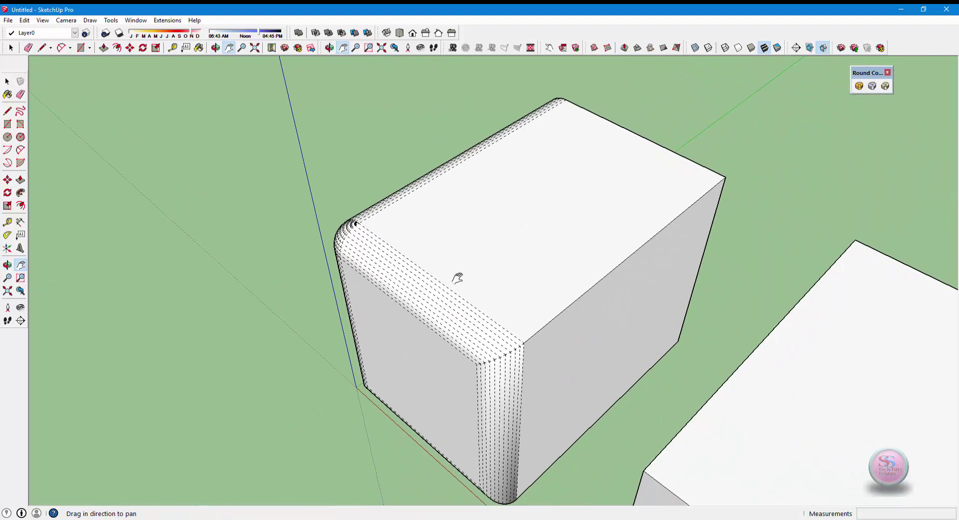
pyautogui.moveTo(518, 252)
pyautogui.mouseDown(button='middle')
pyautogui.moveTo(786, 284)
pyautogui.moveTo(565, 223)
pyautogui.moveTo(597, 394)
pyautogui.moveTo(435, 272)
pyautogui.moveTo(542, 322)
pyautogui.moveTo(681, 336)
pyautogui.moveTo(245, 382)
pyautogui.moveTo(260, 394)
pyautogui.mouseUp(button='middle')
# - Bring the next plain cube into view and select it with all its edges
pyautogui.moveTo(320, 439)
pyautogui.mouseDown()
pyautogui.moveTo(278, 489)
pyautogui.moveTo(307, 495)
pyautogui.moveTo(482, 342)
pyautogui.moveTo(511, 370)
pyautogui.mouseUp()
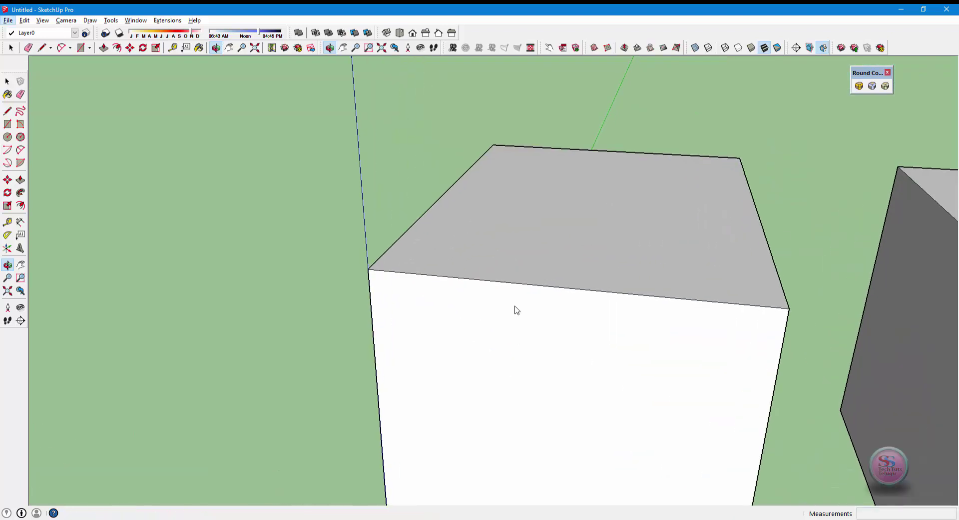
pyautogui.moveTo(514, 310); pyautogui.dragTo(516, 319)
pyautogui.press('space')
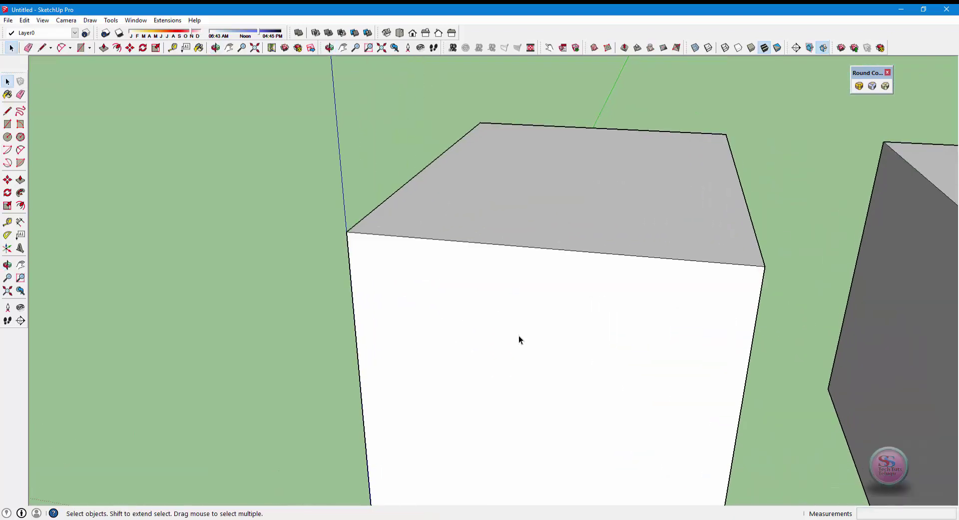
pyautogui.tripleClick(519, 335)
# - Round every edge of the whole box, toggle Pivot Y off and on, then revert to square edges
pyautogui.click(859, 86)
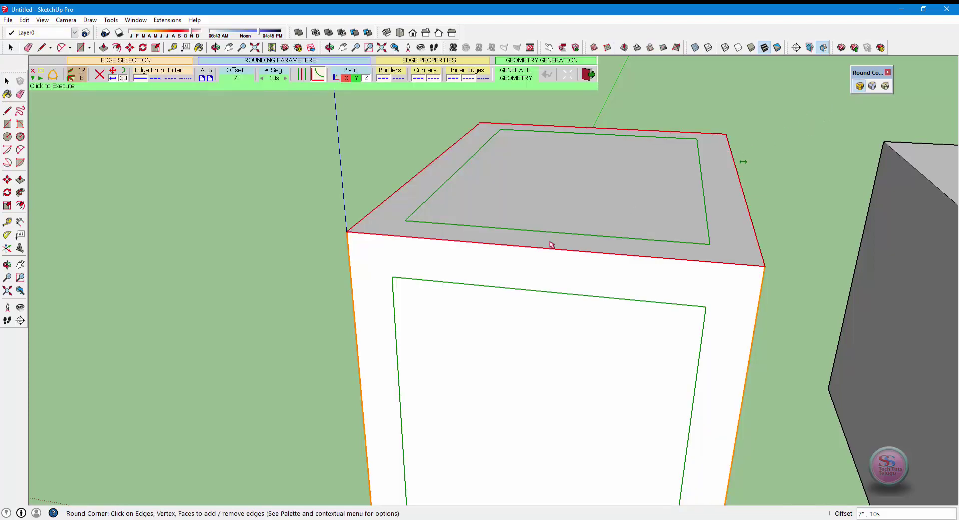
pyautogui.click(522, 76)
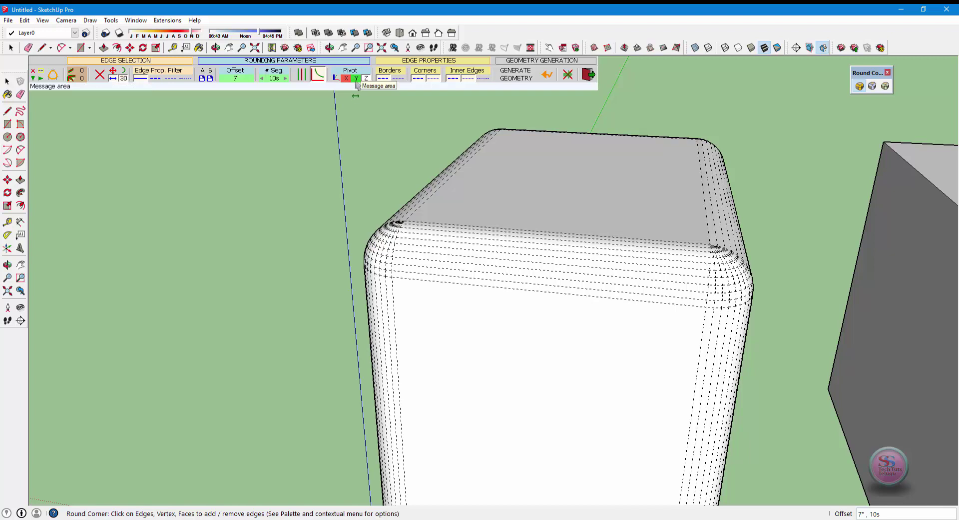
pyautogui.click(356, 79)
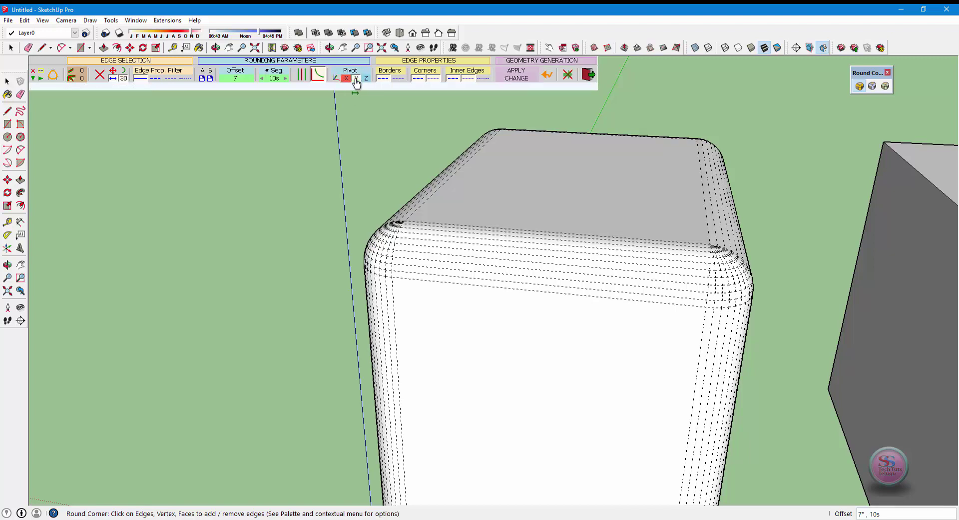
pyautogui.click(356, 80)
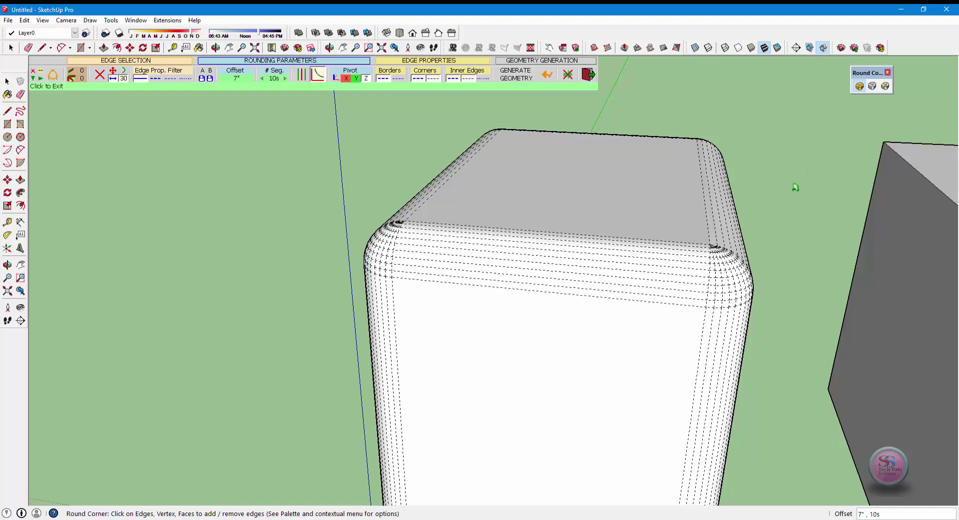
pyautogui.click(785, 232)
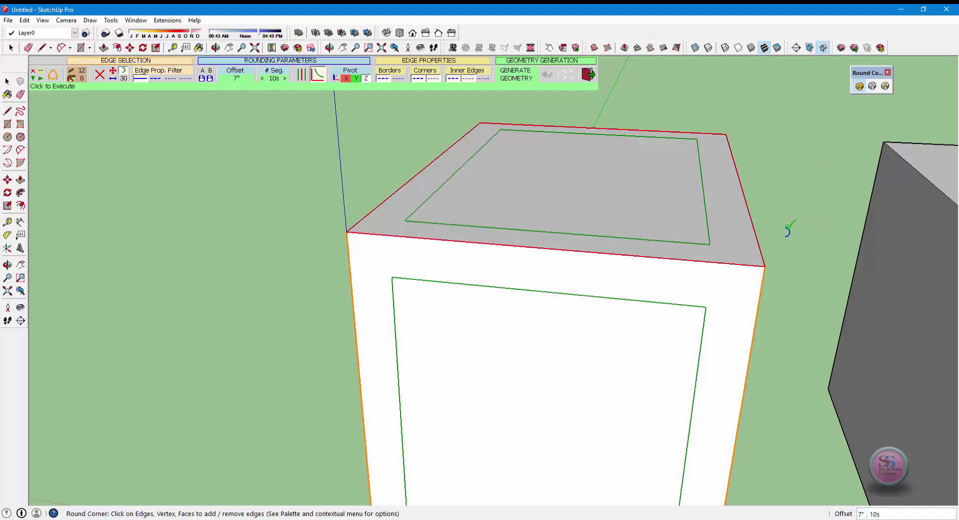
# - Pan, zoom out and orbit so the three plain boxes face the camera head-on
pyautogui.press('b')
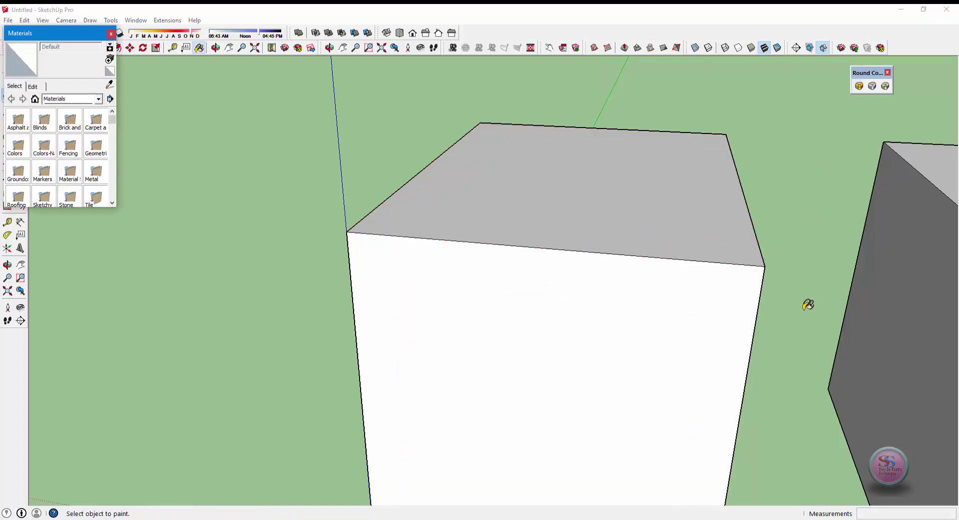
pyautogui.press('space')
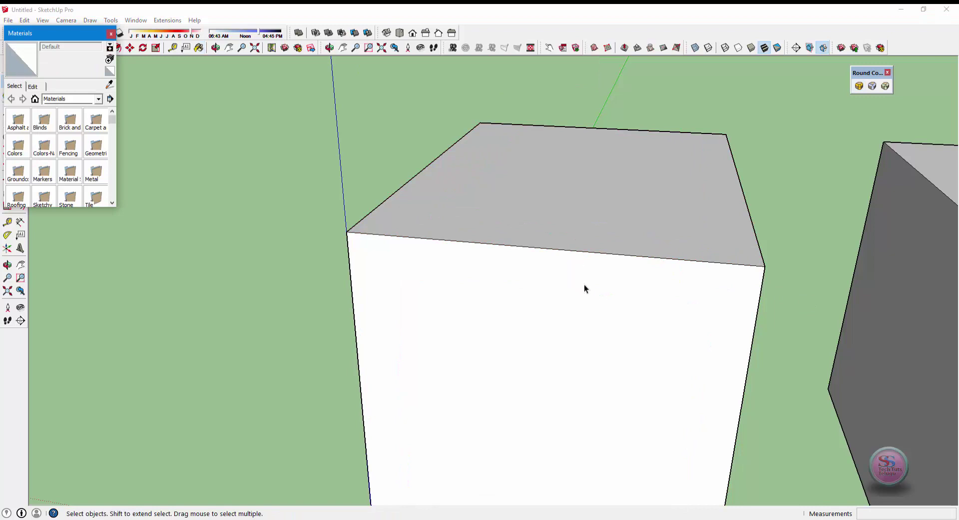
pyautogui.press('h')
pyautogui.moveTo(681, 248)
pyautogui.mouseDown()
pyautogui.moveTo(207, 138)
pyautogui.moveTo(319, 215)
pyautogui.mouseUp()
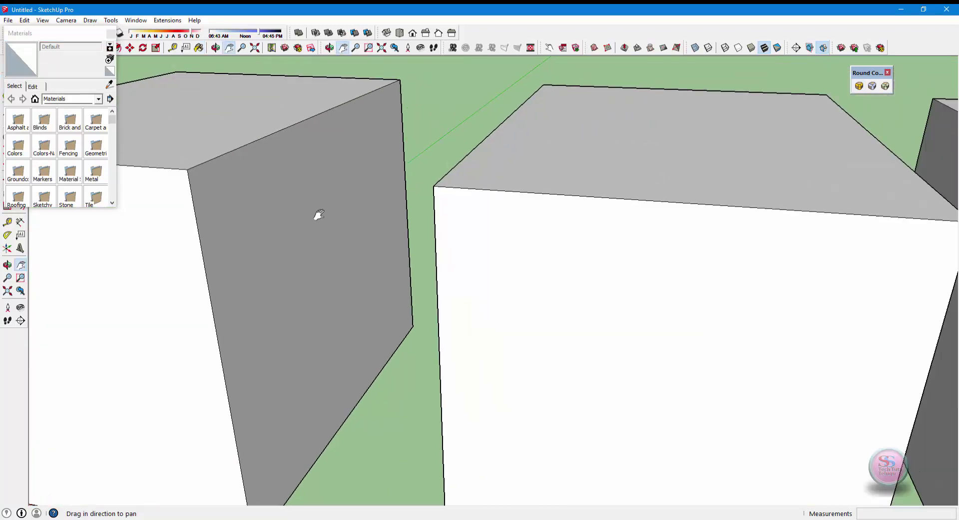
pyautogui.scroll(-3, 345, 210)
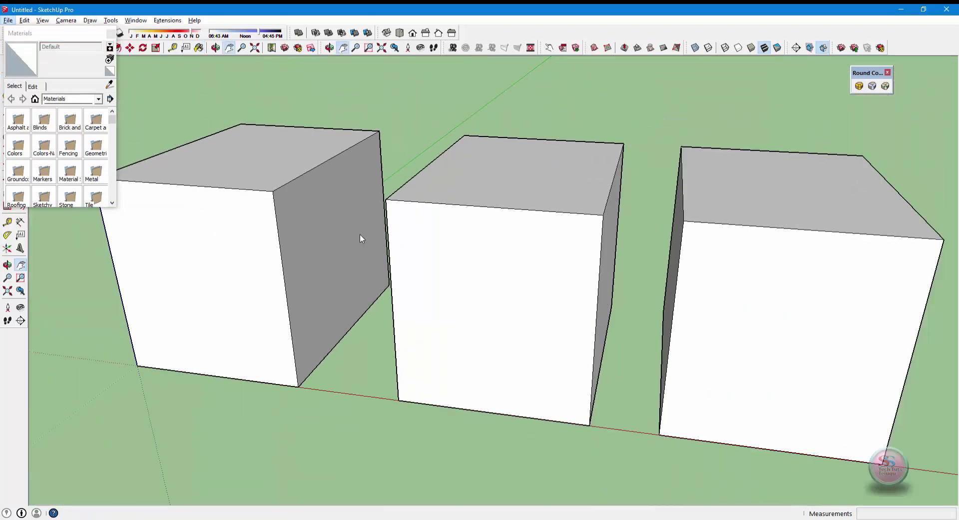
pyautogui.press('space')
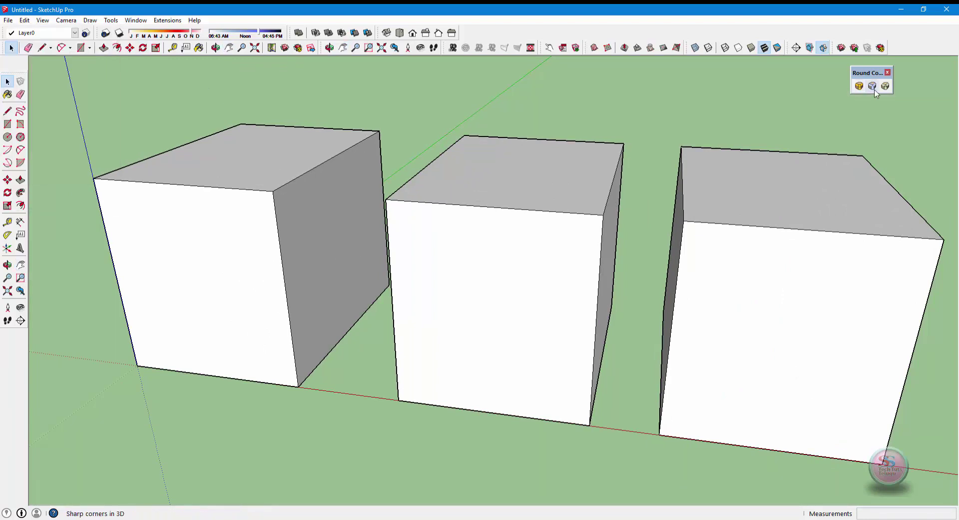
pyautogui.press('o')
pyautogui.moveTo(514, 160)
pyautogui.mouseDown()
pyautogui.moveTo(578, 163)
pyautogui.moveTo(542, 170)
pyautogui.mouseUp()
# - Select the entire middle box and start a Sharp Corner treatment on it
pyautogui.press('space')
pyautogui.click(543, 227)
pyautogui.tripleClick(538, 233)
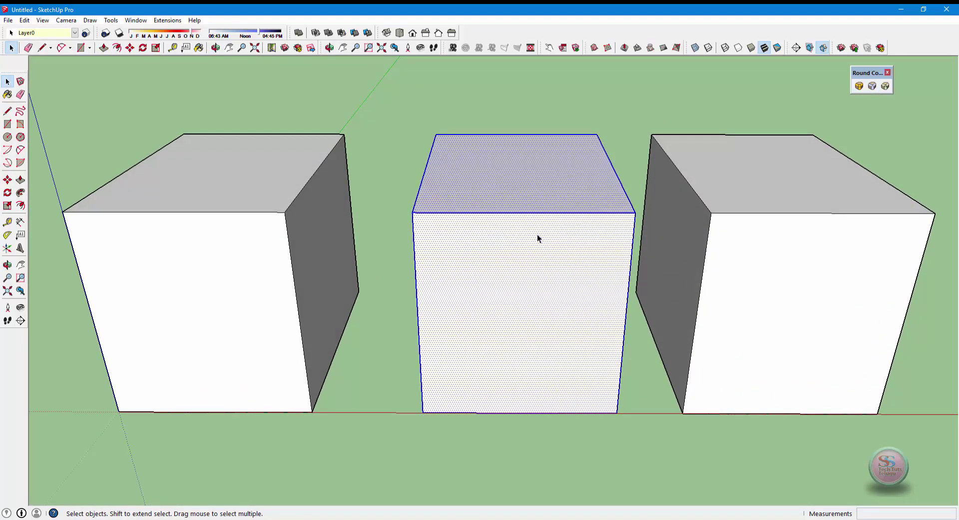
pyautogui.click(873, 86)
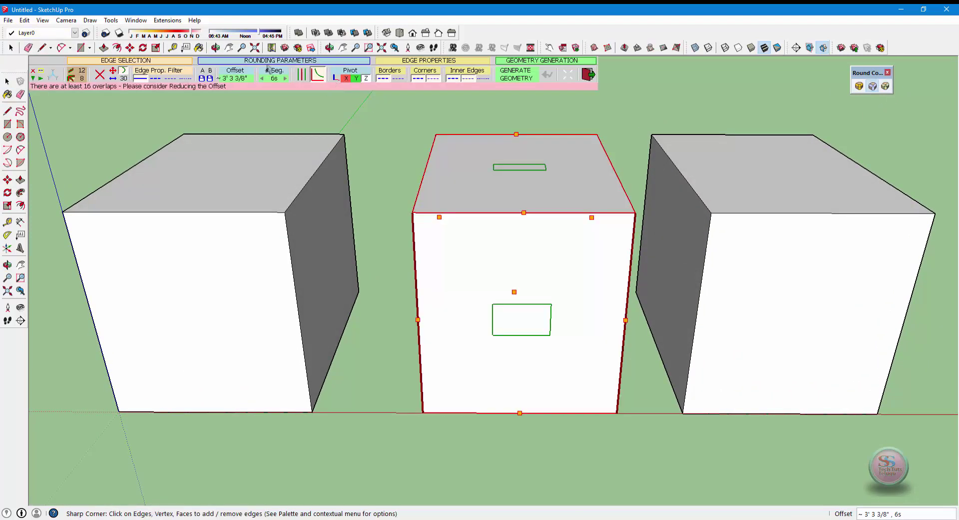
# - Set the offset to 8" and segments to 6, then generate the middle box's edges
pyautogui.click(235, 79)
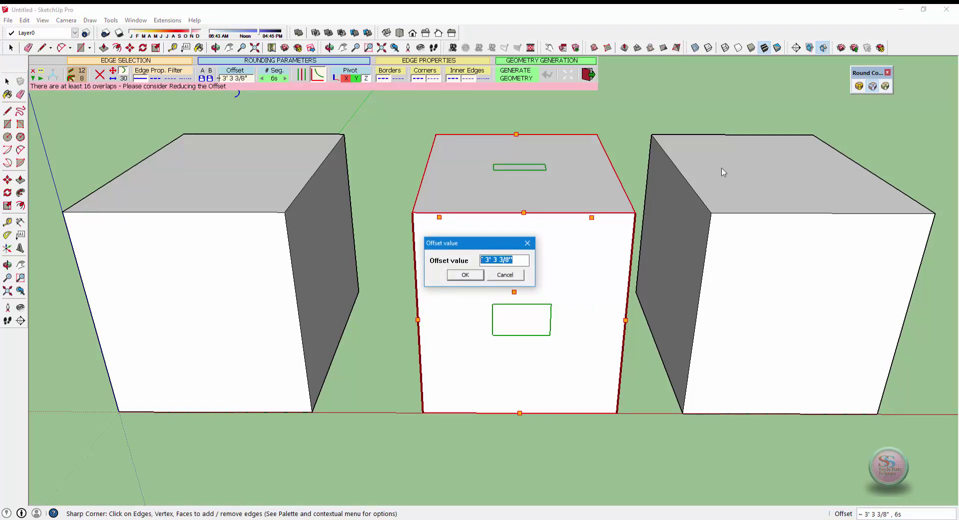
pyautogui.write('5')
pyautogui.click(477, 280)
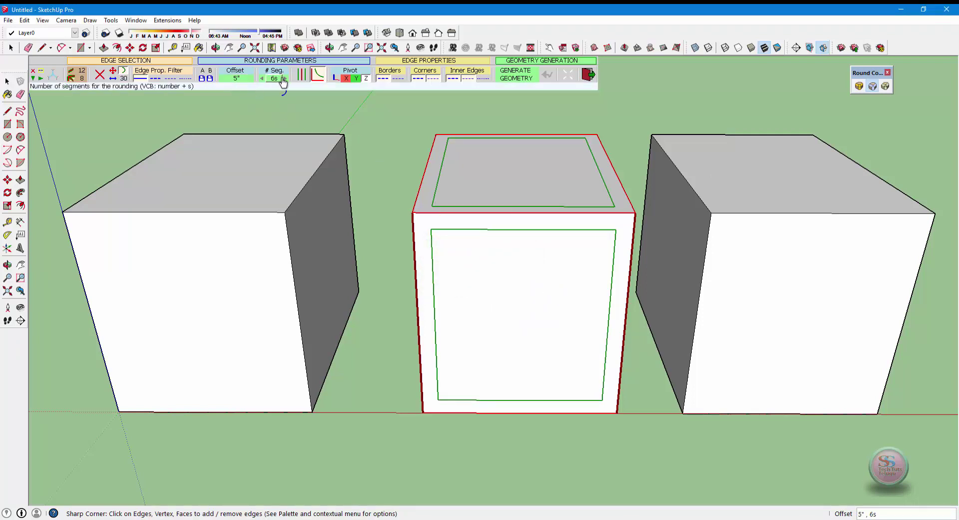
pyautogui.click(234, 78)
pyautogui.write('8')
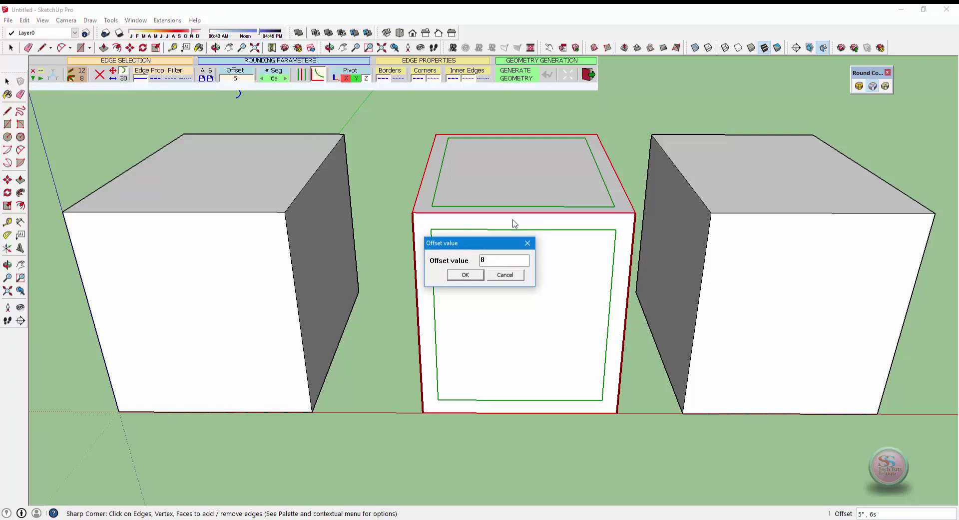
pyautogui.click(465, 274)
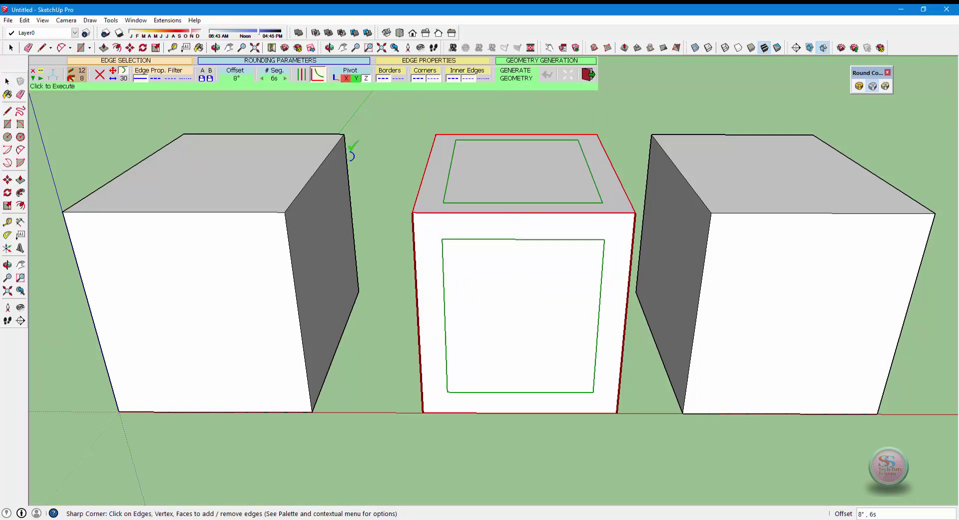
pyautogui.click(272, 79)
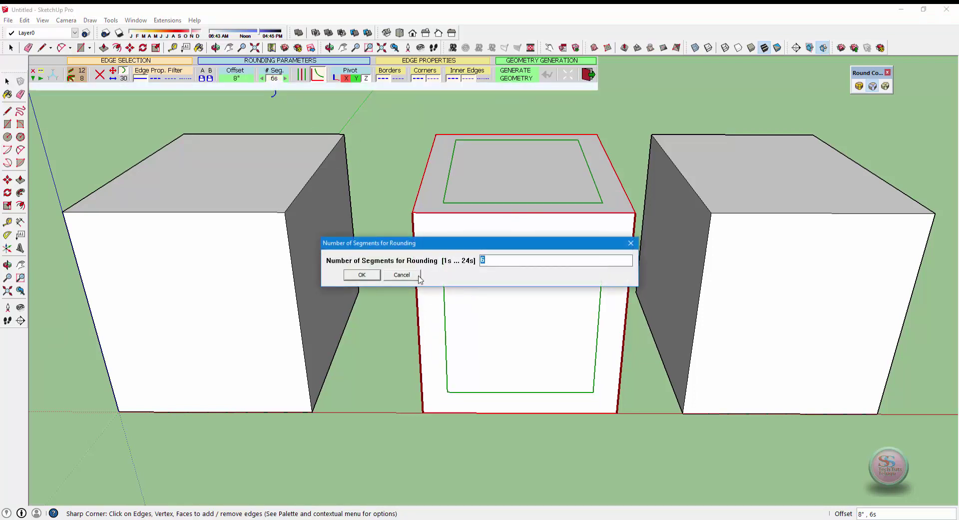
pyautogui.click(361, 275)
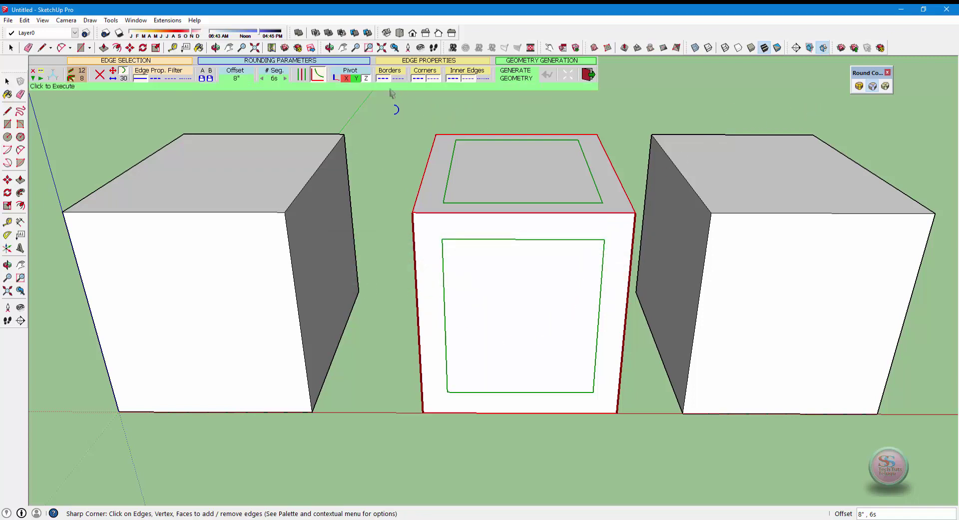
pyautogui.click(509, 80)
# - Zoom and orbit around the middle box to inspect its rounded top
pyautogui.scroll(2, 548, 275)
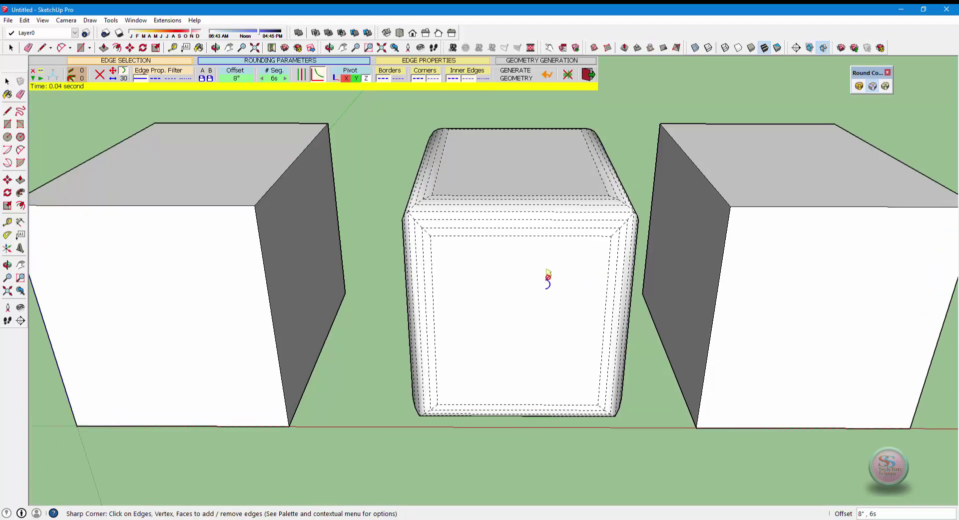
pyautogui.scroll(3, 549, 272)
pyautogui.scroll(-2, 549, 273)
pyautogui.press('o')
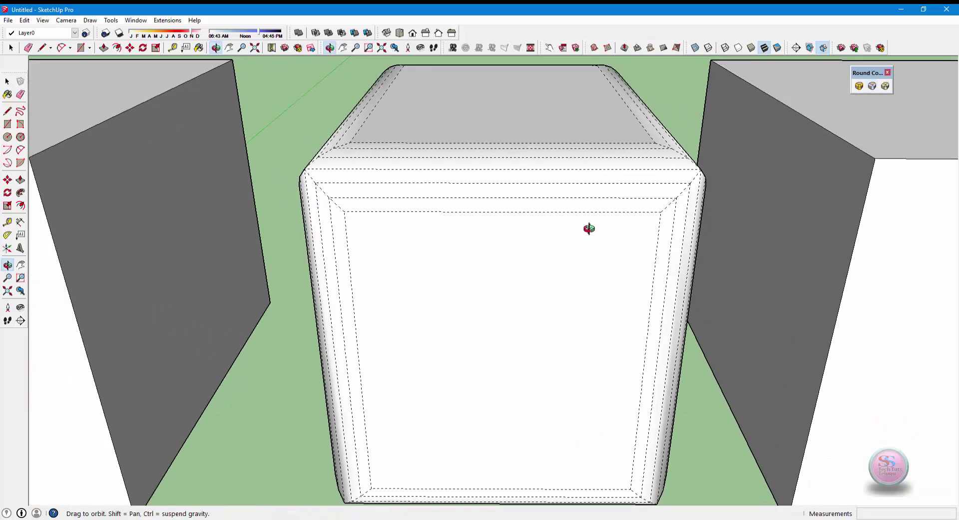
pyautogui.moveTo(585, 229)
pyautogui.mouseDown()
pyautogui.moveTo(490, 172)
pyautogui.moveTo(535, 144)
pyautogui.moveTo(542, 160)
pyautogui.mouseUp()
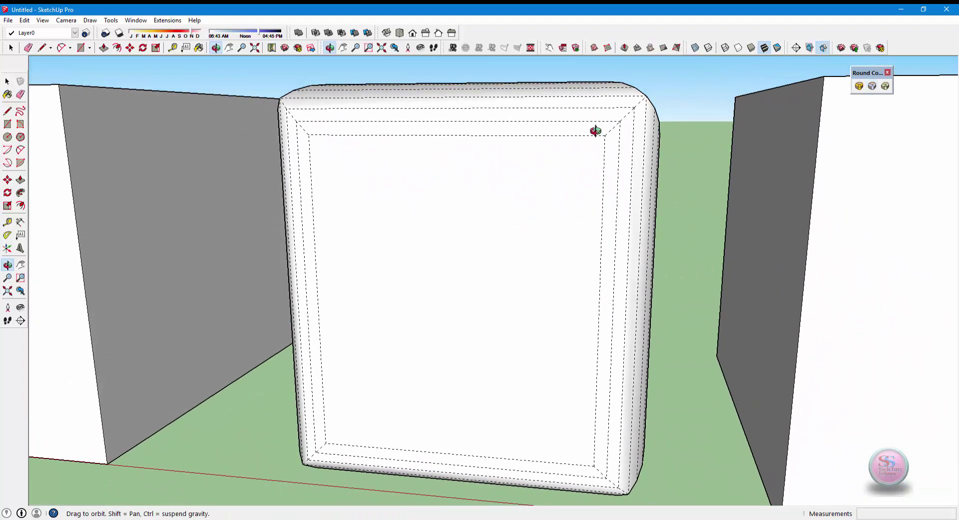
pyautogui.moveTo(595, 133)
pyautogui.mouseDown()
pyautogui.moveTo(539, 217)
pyautogui.moveTo(115, 142)
pyautogui.moveTo(291, 181)
pyautogui.mouseUp()
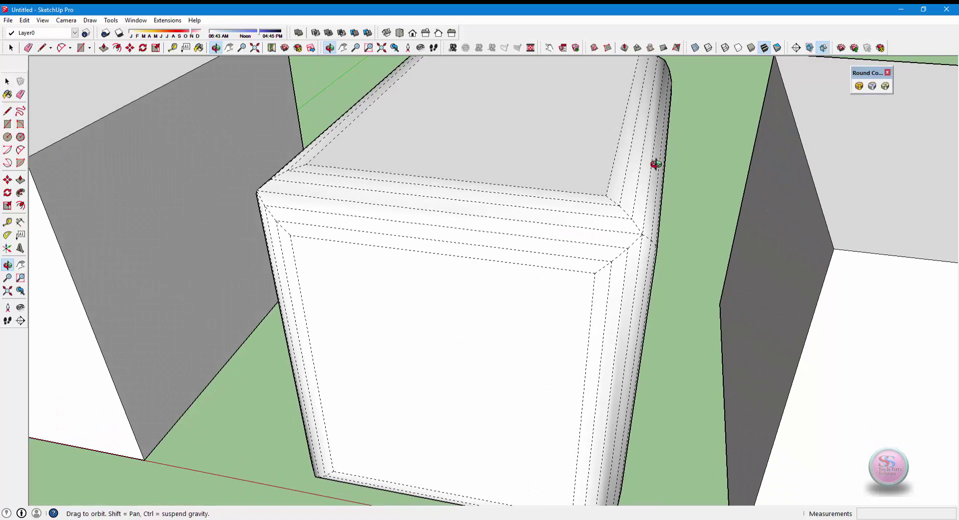
pyautogui.moveTo(643, 188); pyautogui.dragTo(646, 218)
# - View the rounded top edge from the side, then undo the rounding
pyautogui.scroll(3, 645, 217)
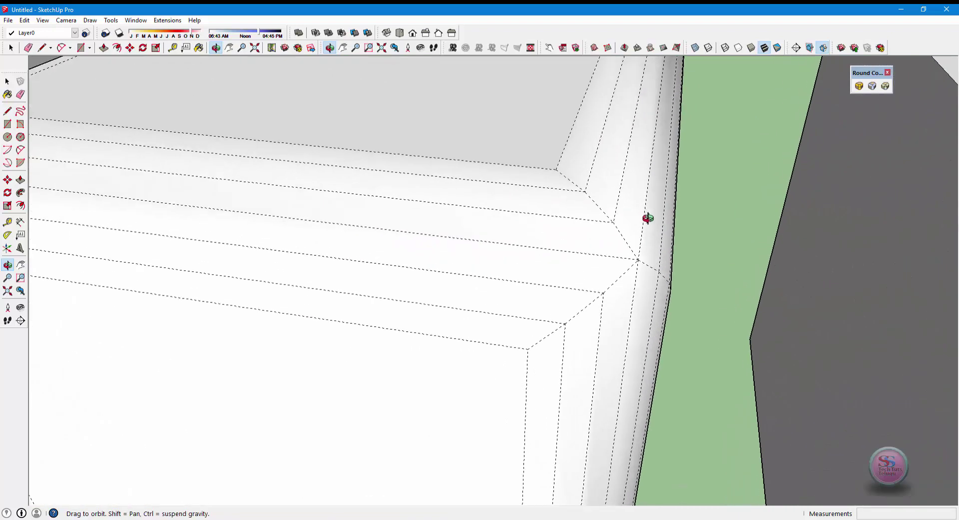
pyautogui.scroll(2, 646, 217)
pyautogui.scroll(-5, 617, 205)
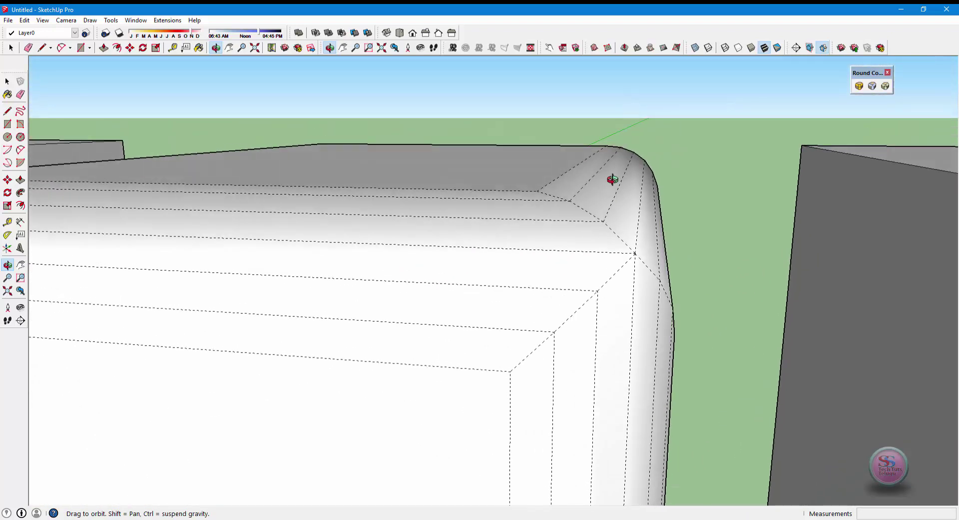
pyautogui.moveTo(613, 180)
pyautogui.mouseDown()
pyautogui.moveTo(600, 223)
pyautogui.moveTo(570, 242)
pyautogui.moveTo(655, 242)
pyautogui.moveTo(574, 285)
pyautogui.moveTo(570, 276)
pyautogui.mouseUp()
pyautogui.scroll(-6, 570, 276)
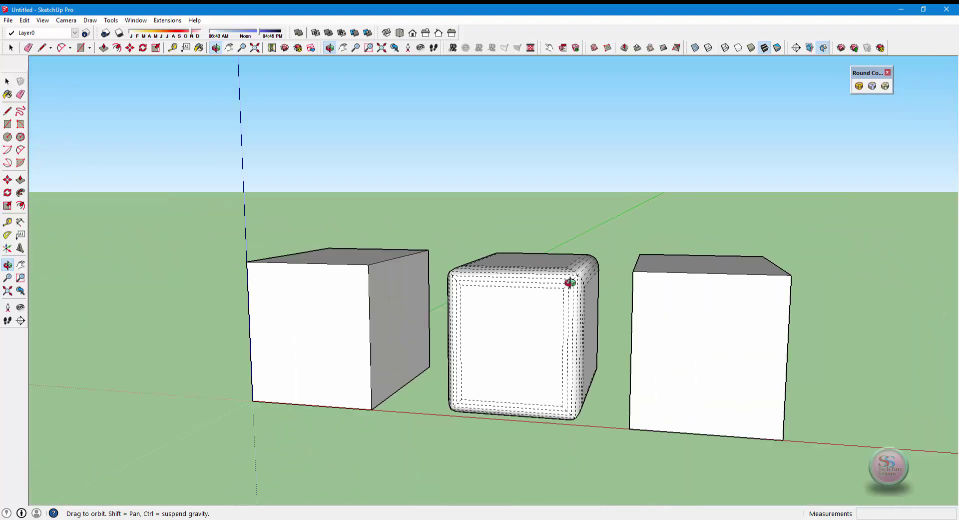
pyautogui.hotkey('ctrl', 'z')
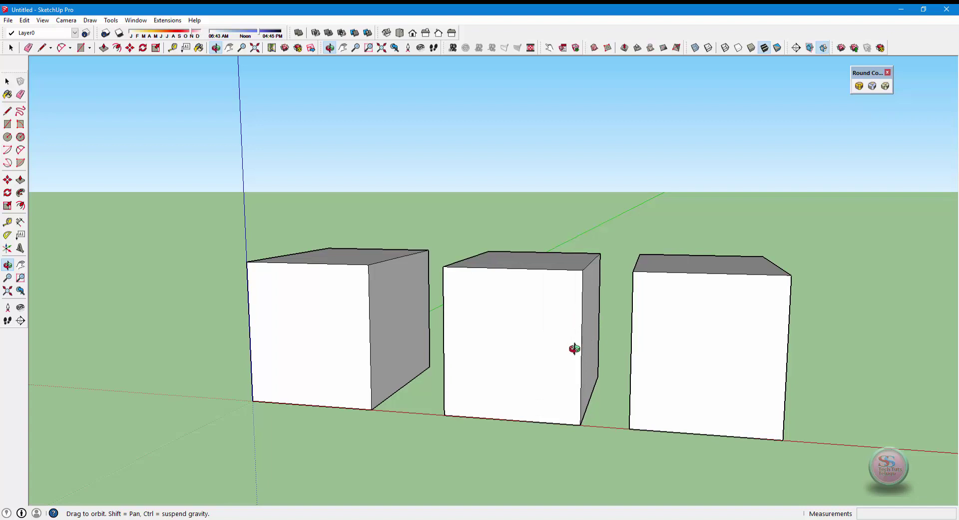
pyautogui.press('space')
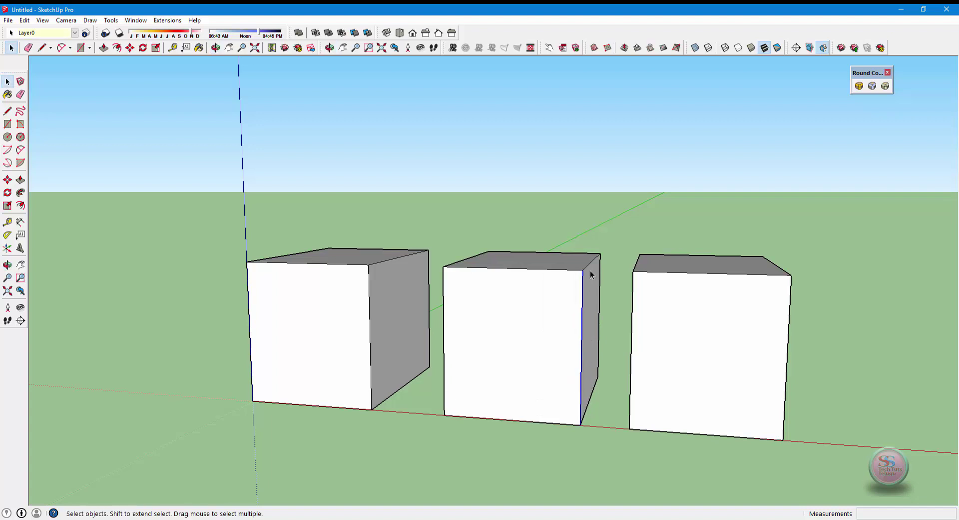
pyautogui.click(873, 86)
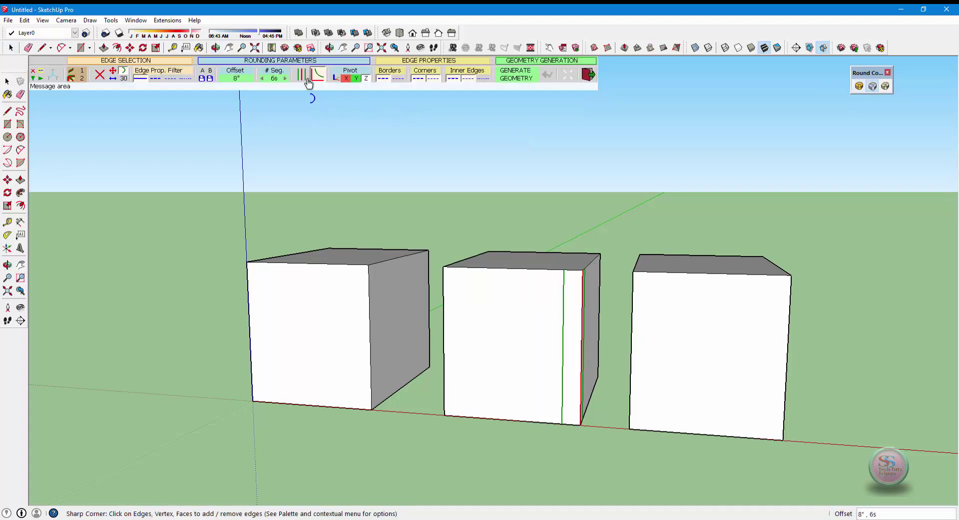
pyautogui.click(509, 86)
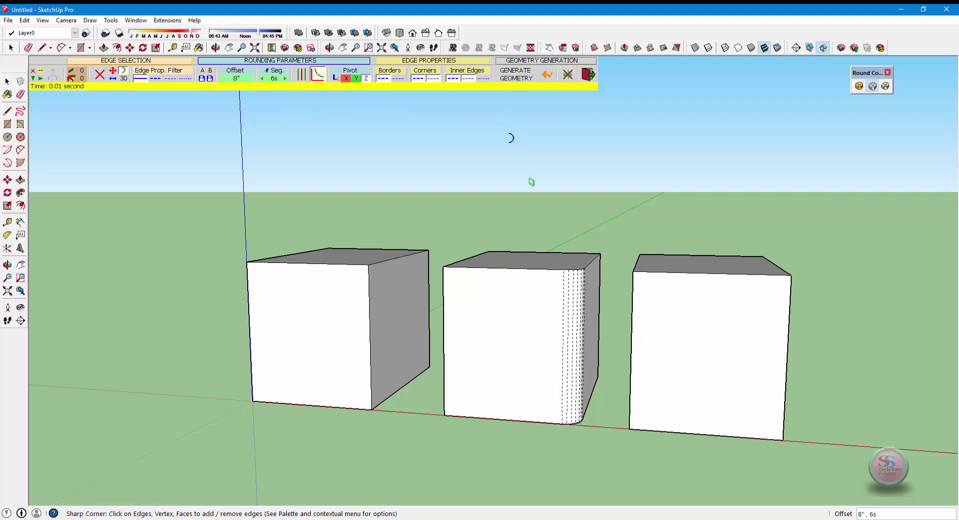
pyautogui.scroll(5, 625, 374)
pyautogui.scroll(3, 615, 358)
pyautogui.scroll(-7, 581, 337)
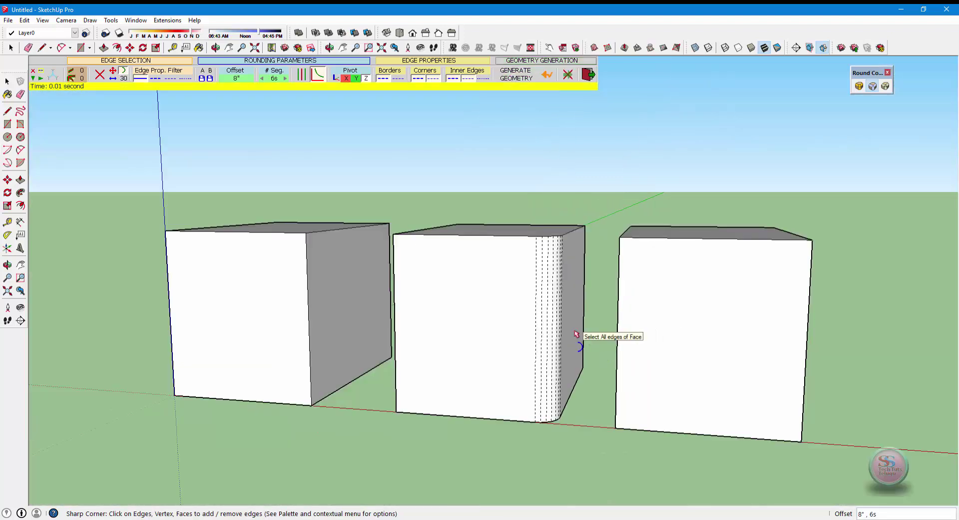
pyautogui.moveTo(582, 333); pyautogui.dragTo(487, 362, button='middle')
pyautogui.hotkey('ctrl', 'z')
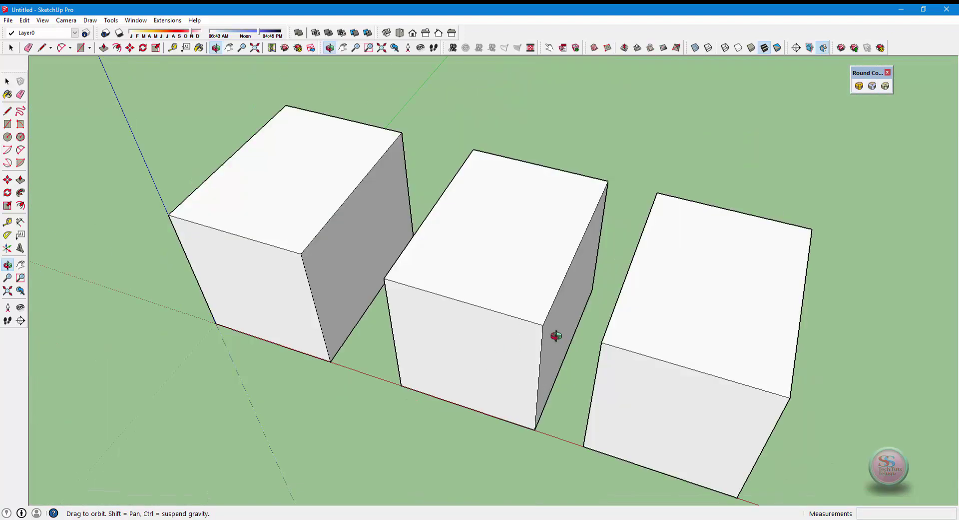
pyautogui.press('space')
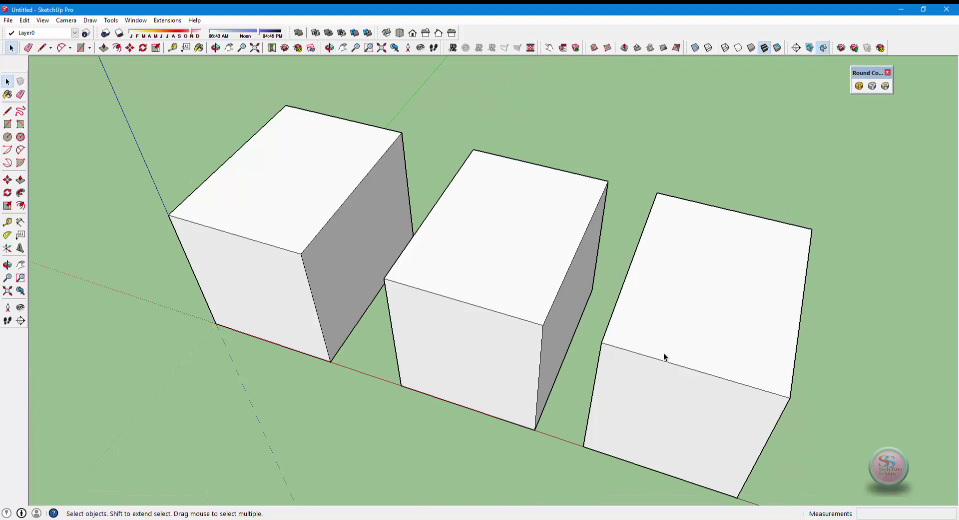
pyautogui.click(688, 339)
# - Select the right cube and generate a Bevel on all its edges with an 8" offset
pyautogui.tripleClick(687, 339)
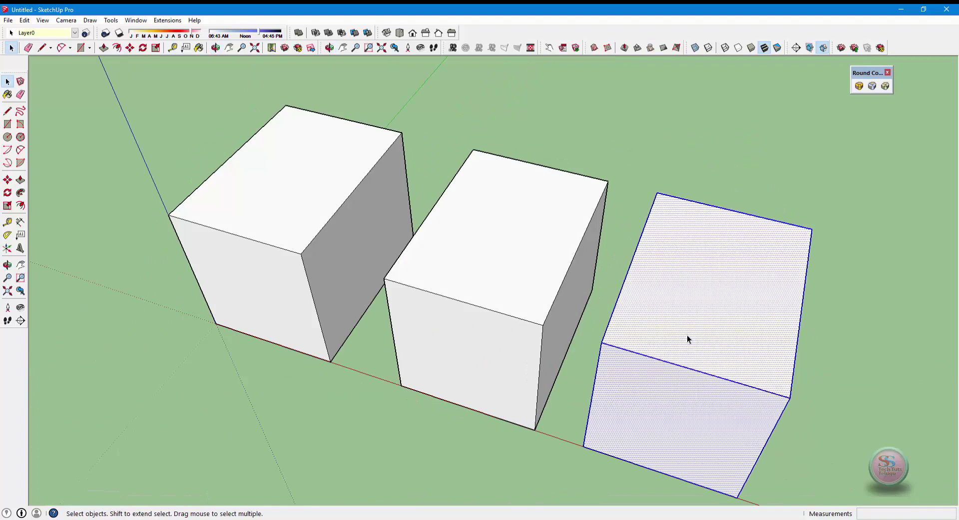
pyautogui.click(886, 86)
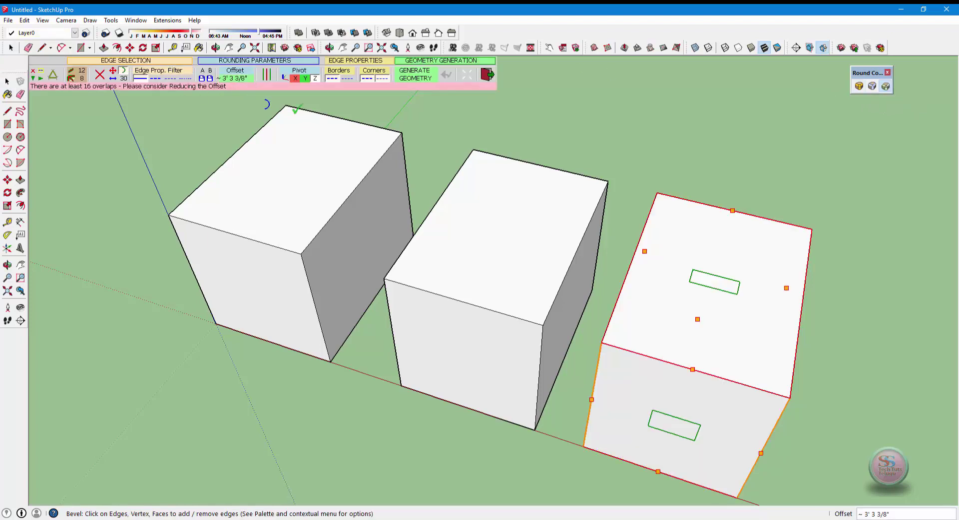
pyautogui.click(235, 78)
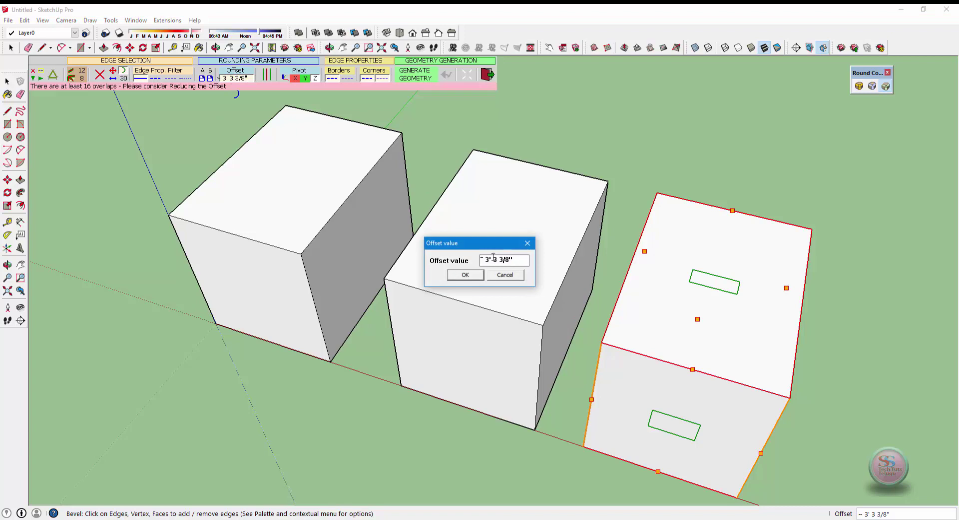
pyautogui.write('6')
pyautogui.press('Return')
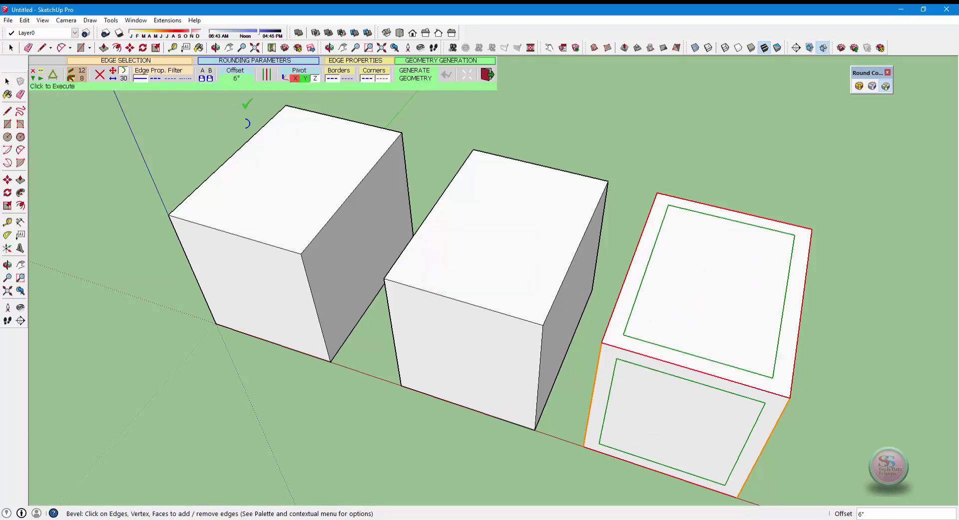
pyautogui.click(228, 80)
pyautogui.write('8')
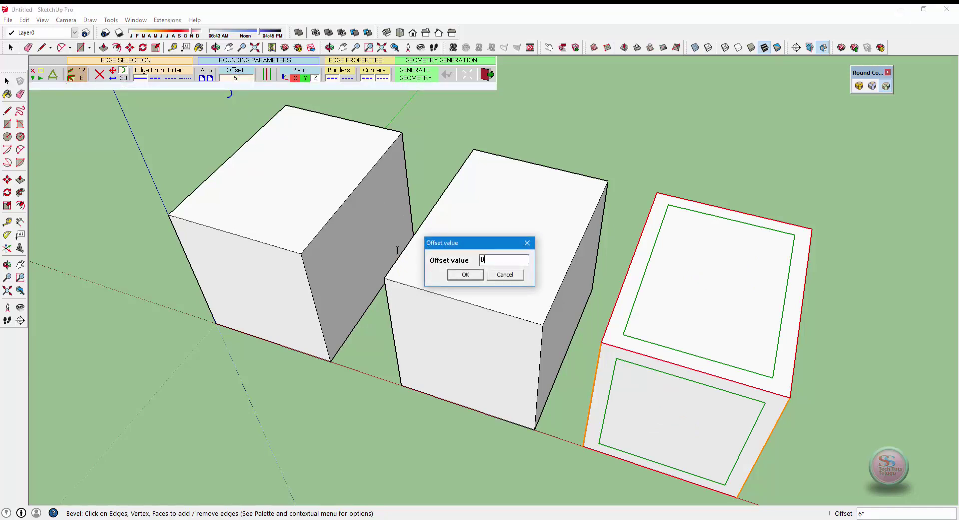
pyautogui.press('Return')
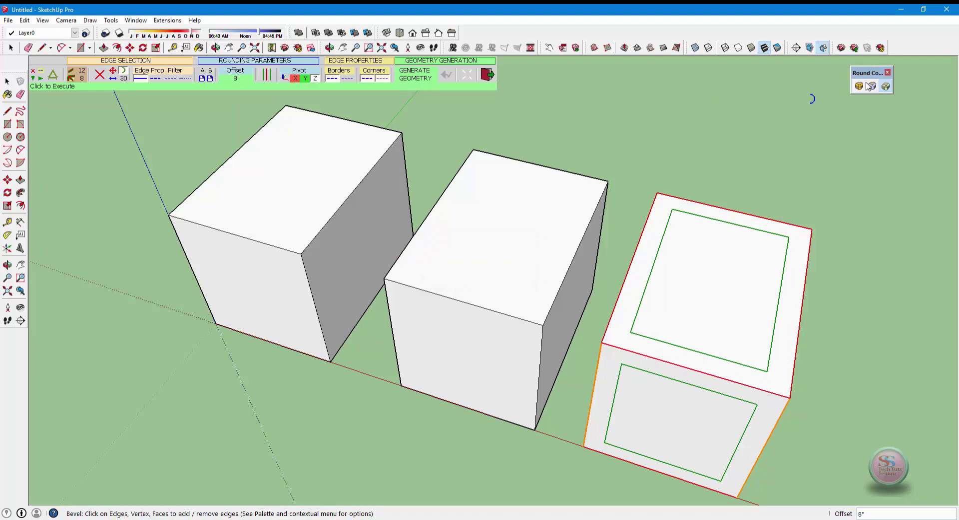
pyautogui.click(410, 80)
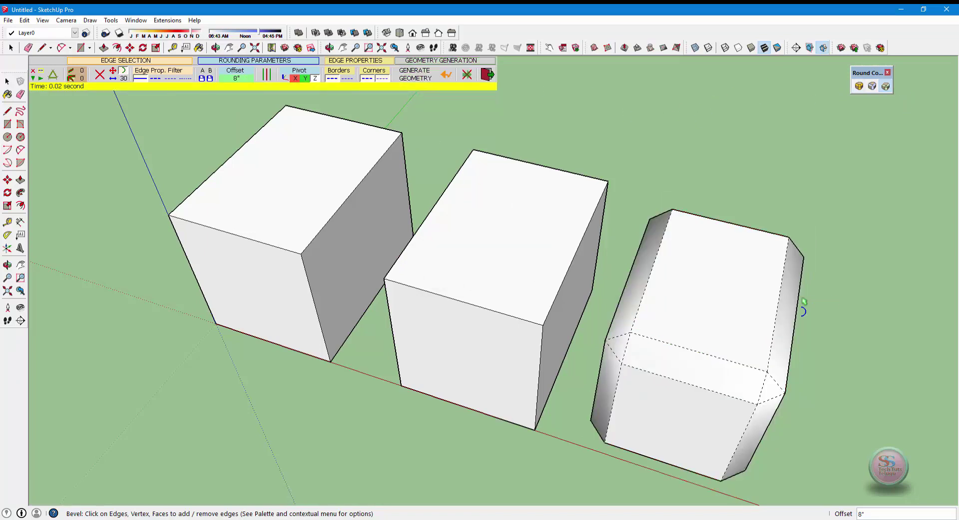
# - Orbit around the beveled cube to inspect its edges from high and low angles
pyautogui.moveTo(812, 320)
pyautogui.mouseDown(button='middle')
pyautogui.moveTo(778, 225)
pyautogui.moveTo(943, 285)
pyautogui.moveTo(638, 274)
pyautogui.moveTo(654, 297)
pyautogui.mouseUp(button='middle')
pyautogui.moveTo(653, 298)
pyautogui.mouseDown()
pyautogui.moveTo(602, 257)
pyautogui.moveTo(788, 311)
pyautogui.moveTo(708, 280)
pyautogui.moveTo(756, 250)
pyautogui.mouseUp()
pyautogui.scroll(-3, 756, 249)
pyautogui.scroll(1, 756, 249)
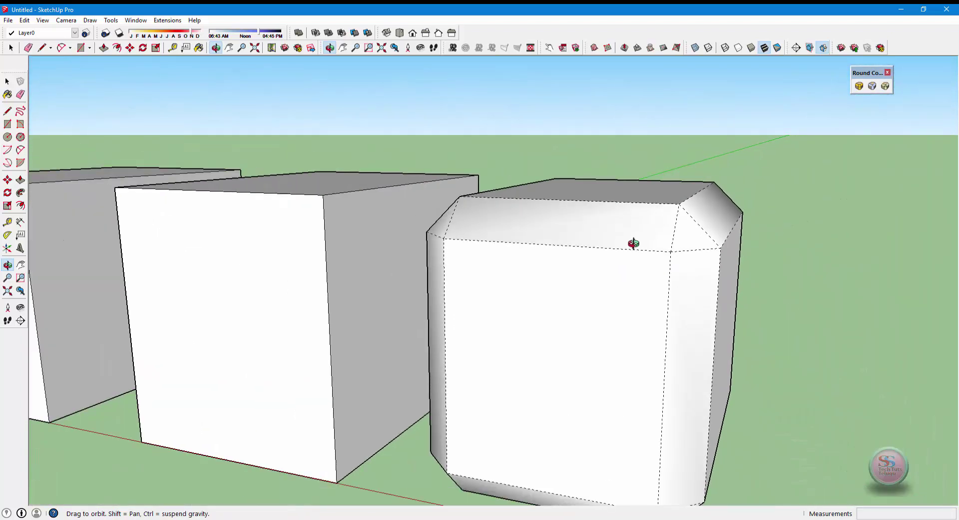
pyautogui.moveTo(633, 243)
pyautogui.mouseDown()
pyautogui.moveTo(792, 315)
pyautogui.moveTo(617, 328)
pyautogui.moveTo(391, 280)
pyautogui.moveTo(576, 203)
pyautogui.moveTo(561, 184)
pyautogui.moveTo(698, 336)
pyautogui.moveTo(629, 335)
pyautogui.moveTo(565, 358)
pyautogui.moveTo(517, 403)
pyautogui.mouseUp()
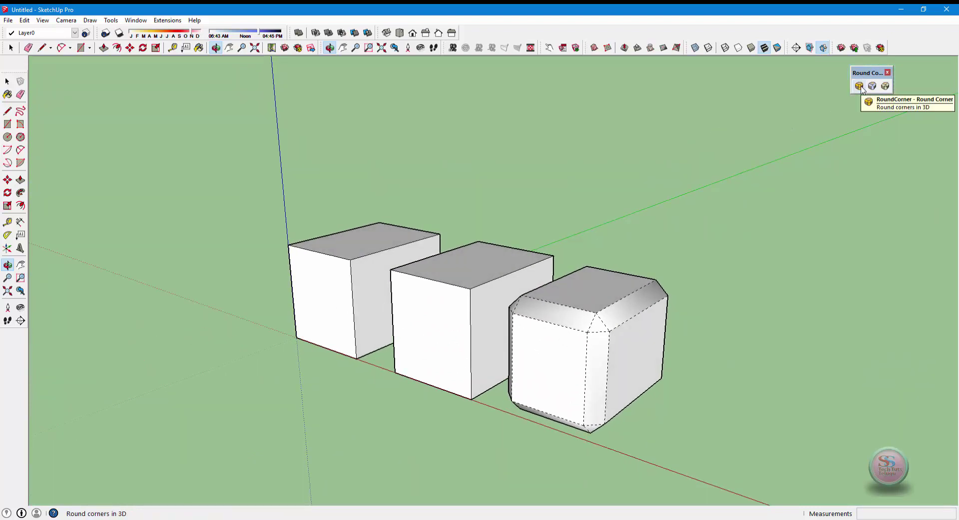
pyautogui.click(859, 86)
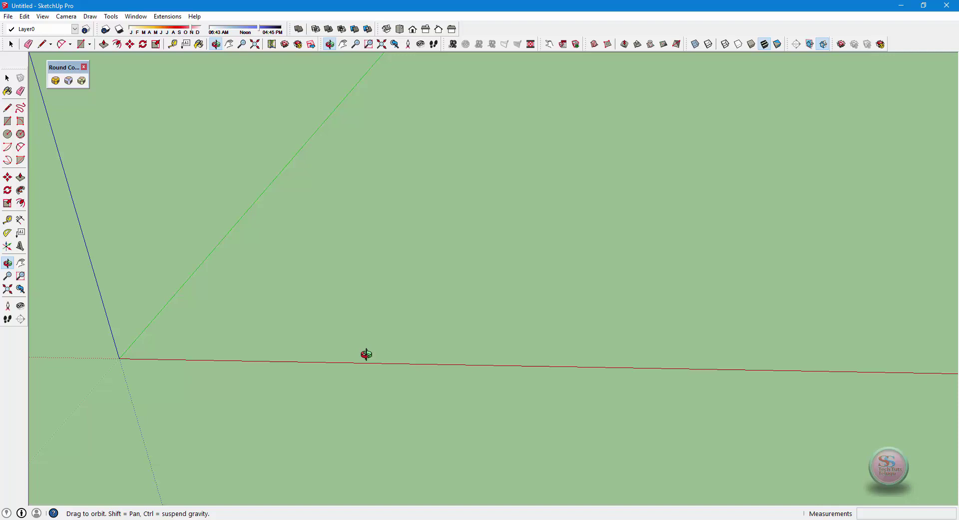
# - Draw a rectangle from the origin and push/pull it up into a solid box
pyautogui.press('r')
pyautogui.click(120, 358)
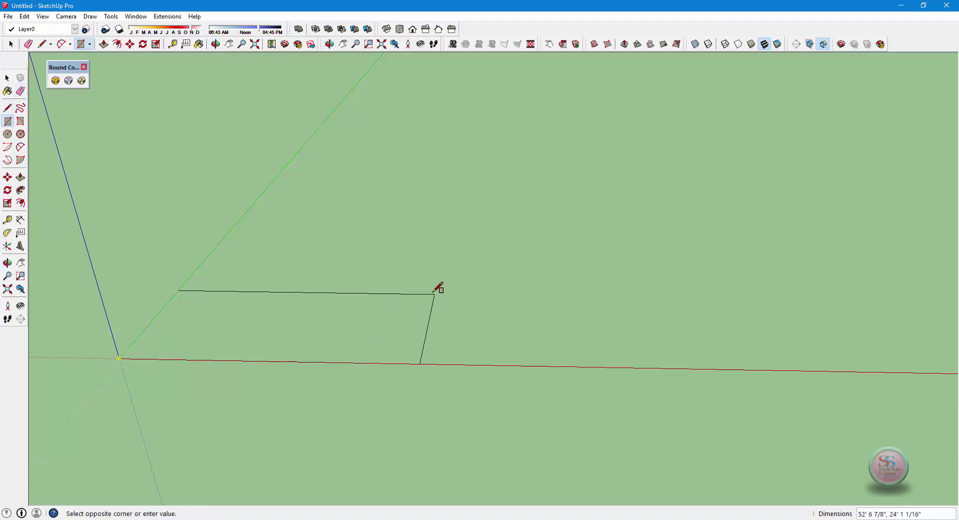
pyautogui.click(415, 290)
pyautogui.press('o')
pyautogui.press('p')
pyautogui.moveTo(391, 315)
pyautogui.mouseDown()
pyautogui.moveTo(265, 361)
pyautogui.moveTo(228, 316)
pyautogui.moveTo(75, 429)
pyautogui.moveTo(188, 321)
pyautogui.moveTo(219, 317)
pyautogui.moveTo(236, 349)
pyautogui.moveTo(251, 332)
pyautogui.mouseUp()
pyautogui.press('o')
# - Draw an inner rectangle on the box top and push it down to form the seat
pyautogui.press('r')
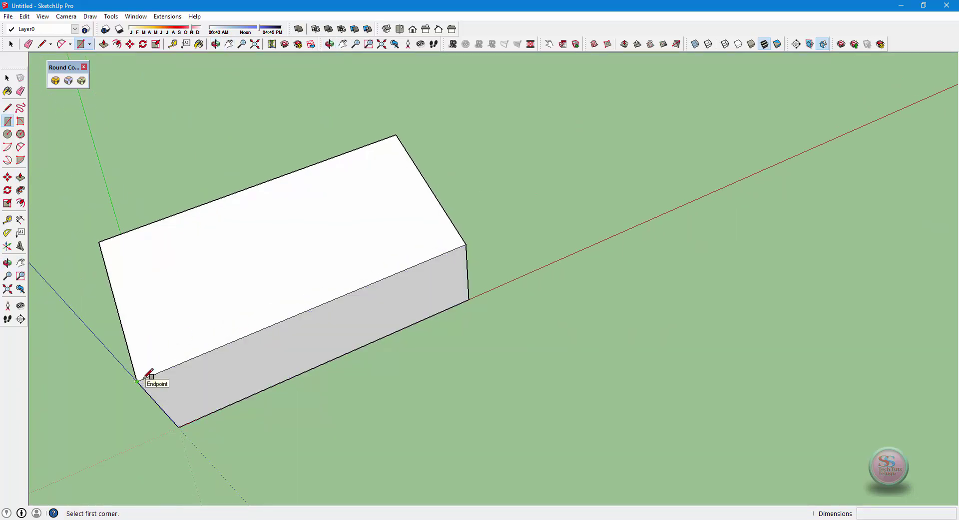
pyautogui.click(174, 366)
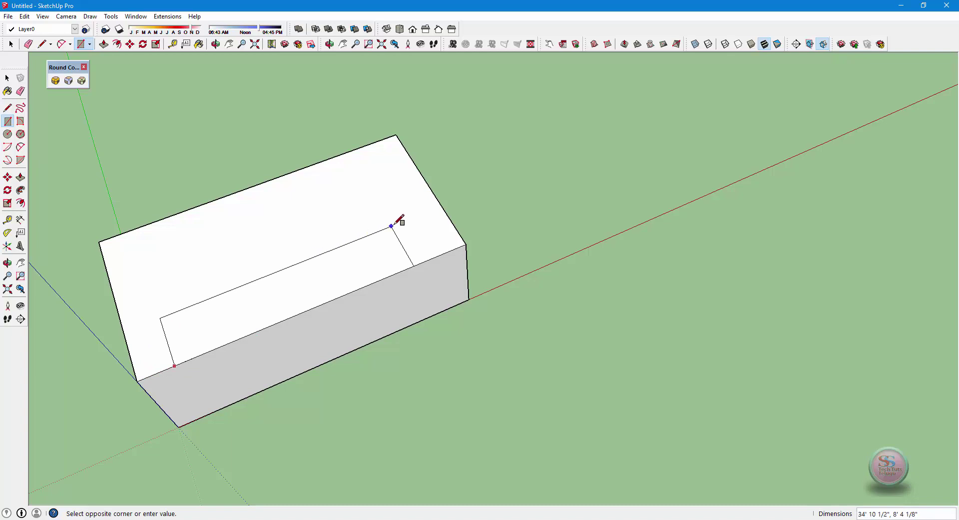
pyautogui.click(378, 178)
pyautogui.press('p')
pyautogui.moveTo(349, 289); pyautogui.dragTo(288, 314)
pyautogui.moveTo(288, 314)
pyautogui.mouseDown(button='middle')
pyautogui.moveTo(236, 253)
pyautogui.moveTo(253, 387)
pyautogui.moveTo(238, 223)
pyautogui.mouseUp(button='middle')
pyautogui.moveTo(239, 223)
pyautogui.mouseDown()
pyautogui.moveTo(388, 300)
pyautogui.moveTo(413, 244)
pyautogui.moveTo(360, 241)
pyautogui.mouseUp()
# - Copy the whole couch block with Move and Ctrl, placing the copy beside the original
pyautogui.press('space')
pyautogui.tripleClick(413, 281)
pyautogui.press('m')
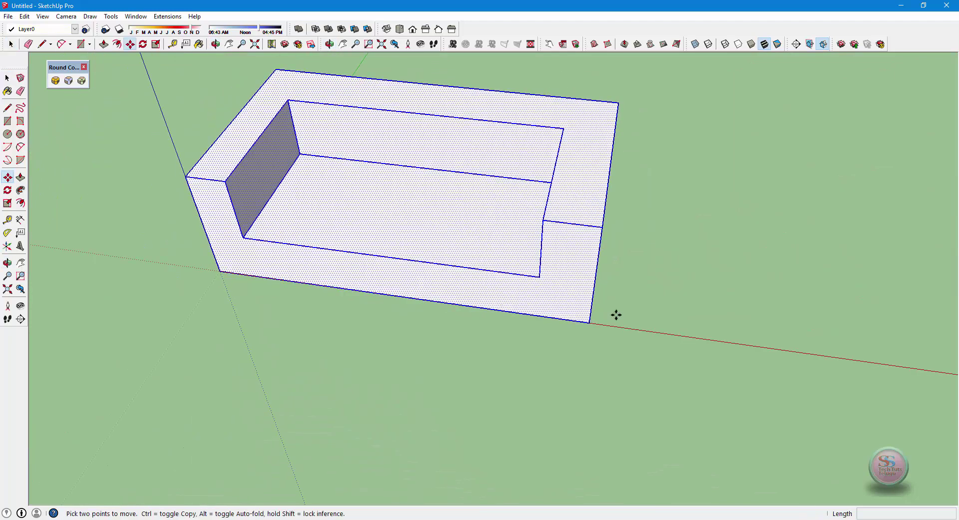
pyautogui.click(591, 322)
pyautogui.press('ctrl')
pyautogui.scroll(-3, 869, 409)
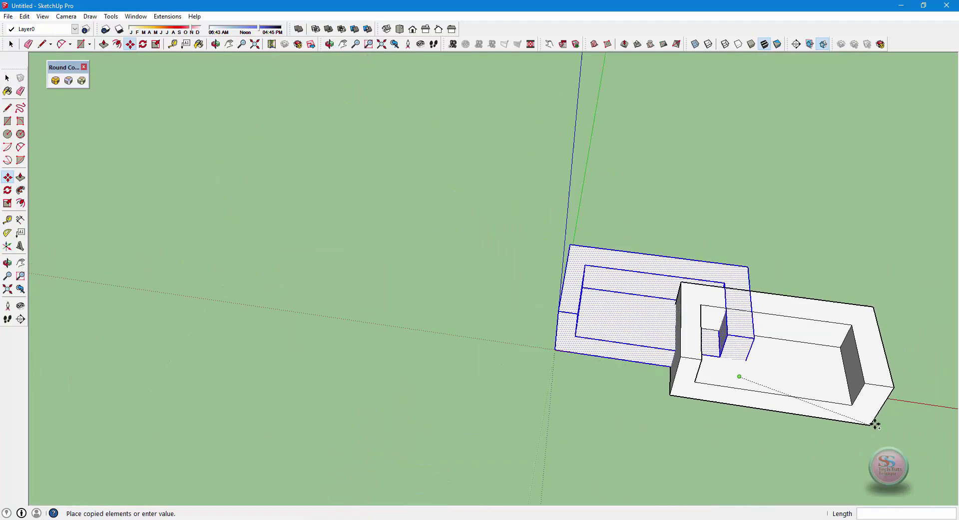
pyautogui.click(956, 409)
pyautogui.press('o')
pyautogui.moveTo(593, 416)
pyautogui.mouseDown()
pyautogui.moveTo(188, 383)
pyautogui.moveTo(399, 385)
pyautogui.moveTo(364, 353)
pyautogui.mouseUp()
pyautogui.scroll(3, 365, 353)
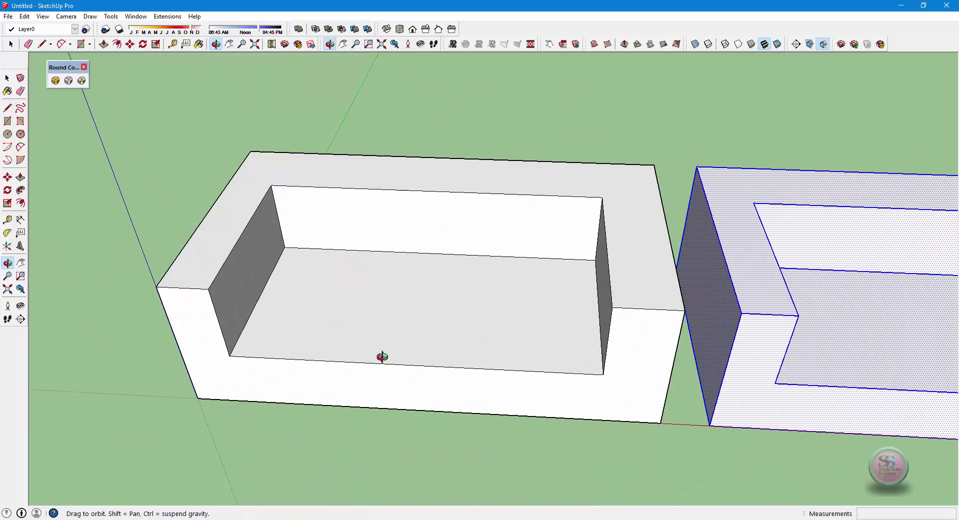
pyautogui.press('space')
# - Round three inner seat edges of the first couch with a 7", 10-segment offset
pyautogui.click(220, 302)
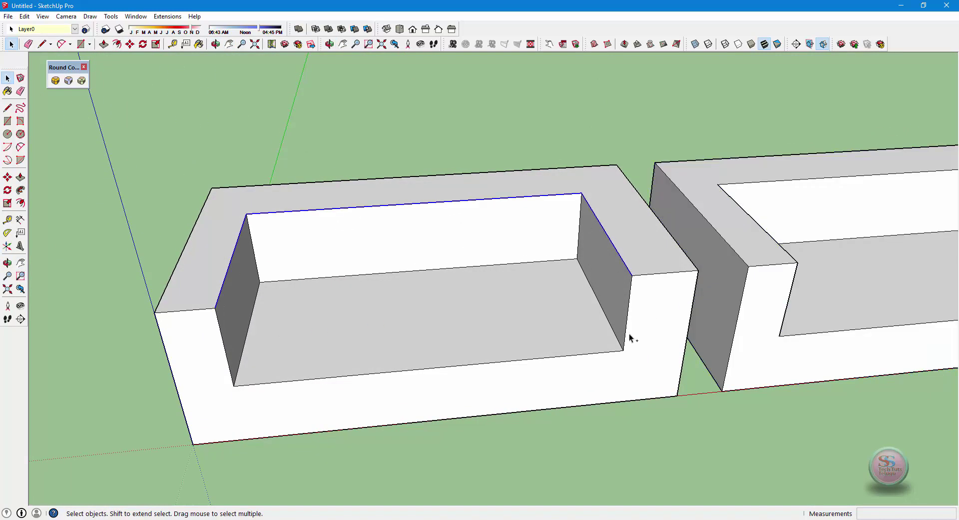
pyautogui.keyDown('shift'); pyautogui.click(611, 324); pyautogui.keyUp('shift')
pyautogui.keyDown('shift'); pyautogui.click(421, 271); pyautogui.keyUp('shift')
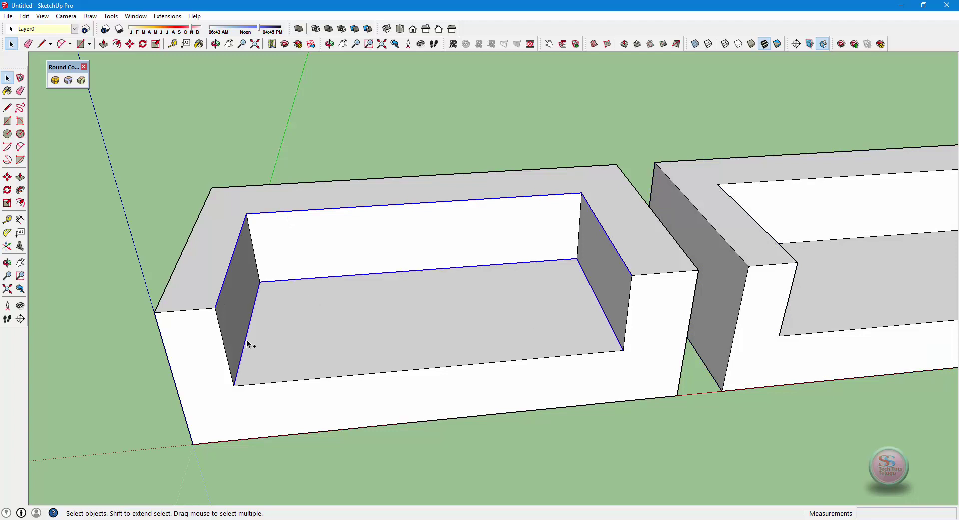
pyautogui.click(56, 82)
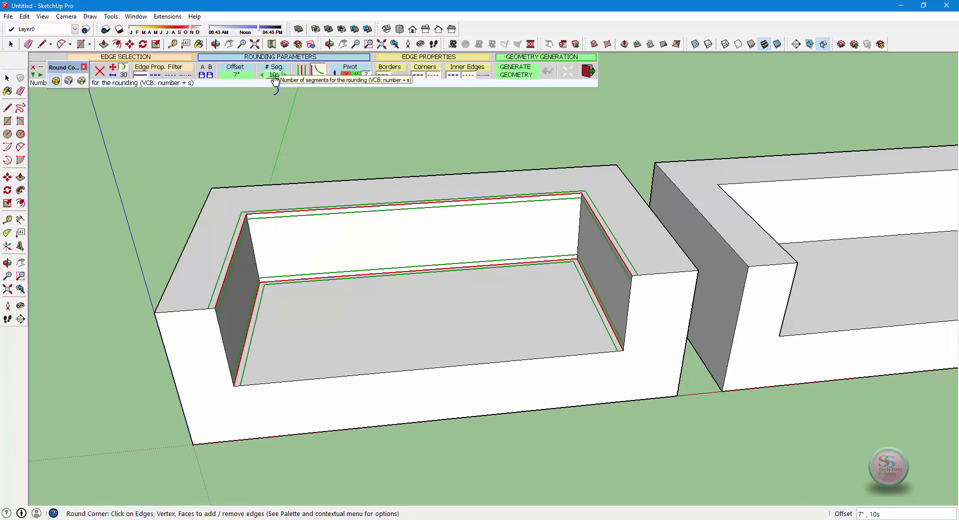
# - Orbit and zoom to inspect the rounded seat edges, then undo the rounding
pyautogui.moveTo(371, 344); pyautogui.dragTo(344, 210, button='middle')
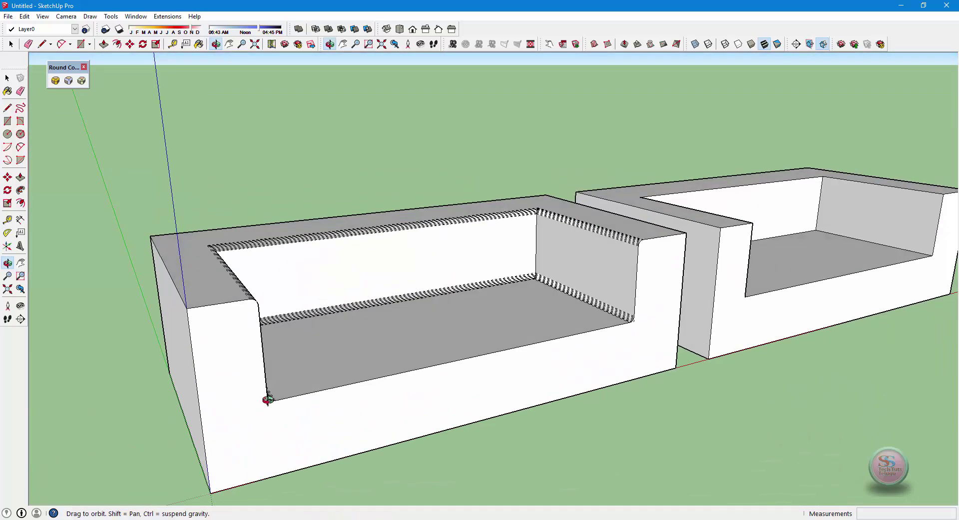
pyautogui.scroll(3, 345, 210)
pyautogui.moveTo(439, 343)
pyautogui.mouseDown()
pyautogui.moveTo(223, 182)
pyautogui.moveTo(458, 302)
pyautogui.moveTo(227, 270)
pyautogui.mouseUp()
pyautogui.scroll(-5, 418, 280)
pyautogui.scroll(5, 489, 278)
pyautogui.hotkey('ctrl', 'z')
pyautogui.press('space')
# - Select the first couch's backrest and both arms' inner edges
pyautogui.click(460, 158)
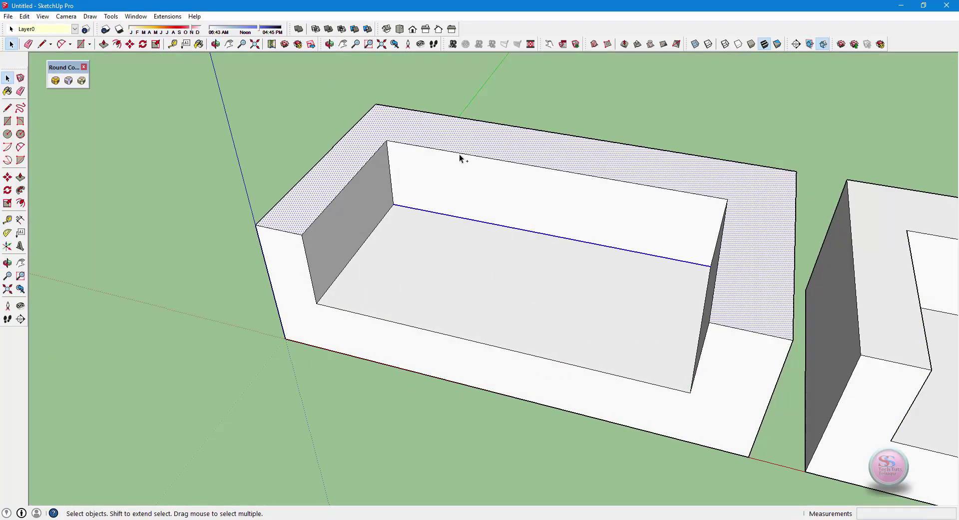
pyautogui.click(403, 146)
pyautogui.click(425, 209)
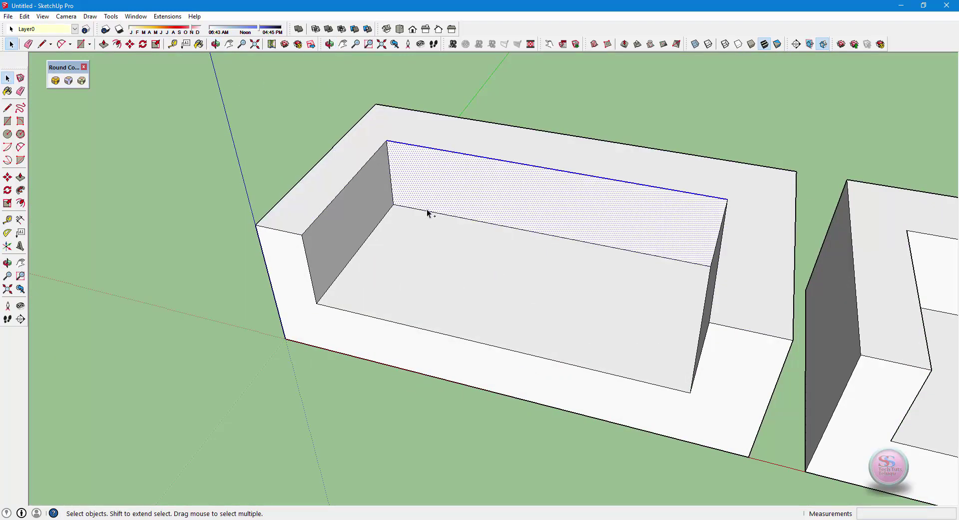
pyautogui.click(430, 148)
pyautogui.click(421, 149)
pyautogui.keyDown('shift'); pyautogui.click(413, 209); pyautogui.keyUp('shift')
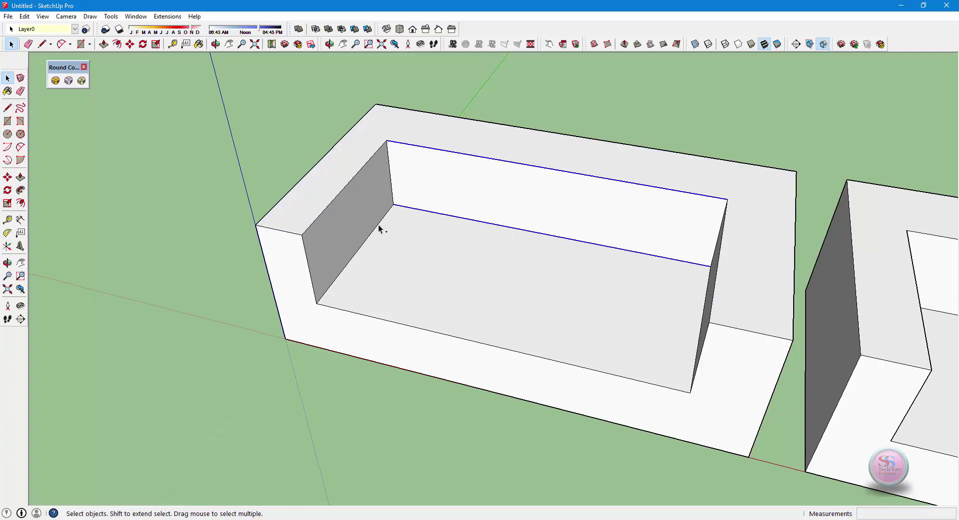
pyautogui.keyDown('shift'); pyautogui.click(377, 226); pyautogui.keyUp('shift')
pyautogui.keyDown('shift'); pyautogui.click(344, 192); pyautogui.keyUp('shift')
pyautogui.keyDown('shift'); pyautogui.click(719, 275); pyautogui.keyUp('shift')
pyautogui.rightClick(721, 275)
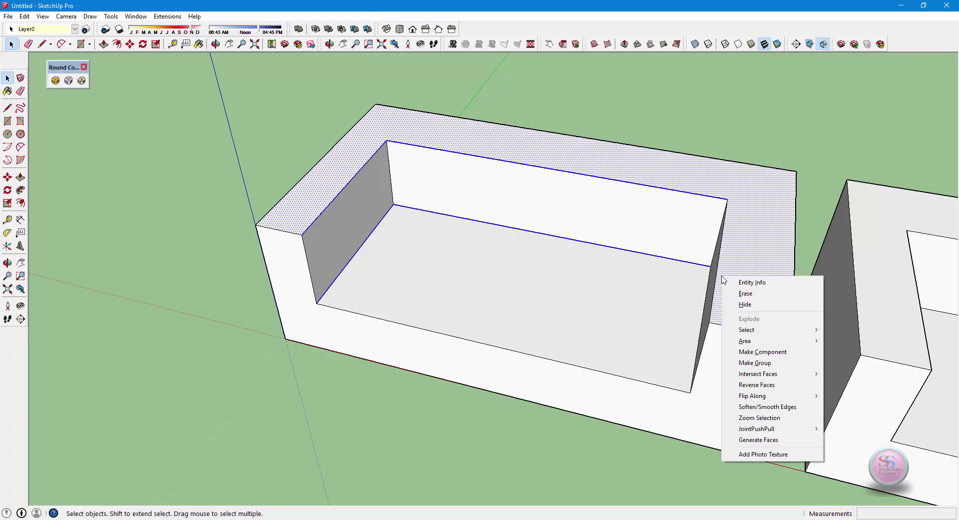
pyautogui.press('Escape')
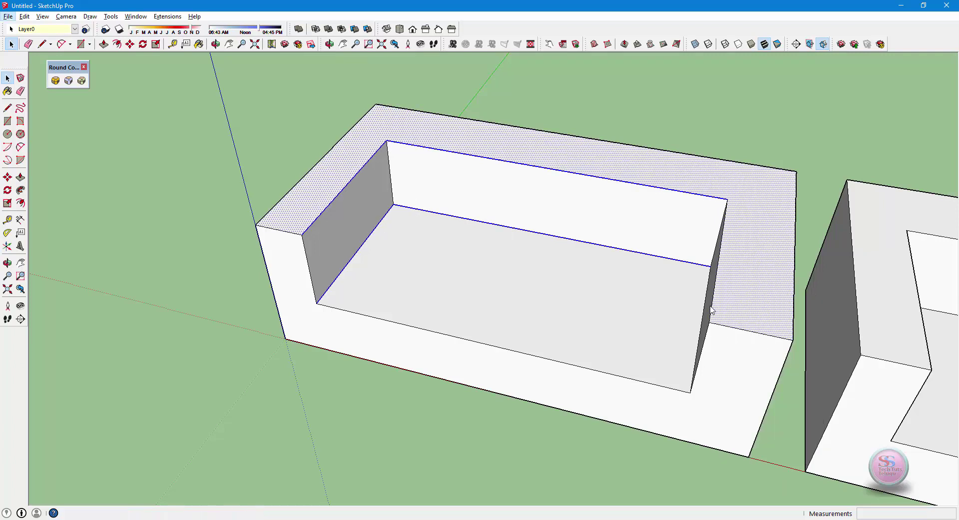
pyautogui.keyDown('shift'); pyautogui.click(713, 308); pyautogui.keyUp('shift')
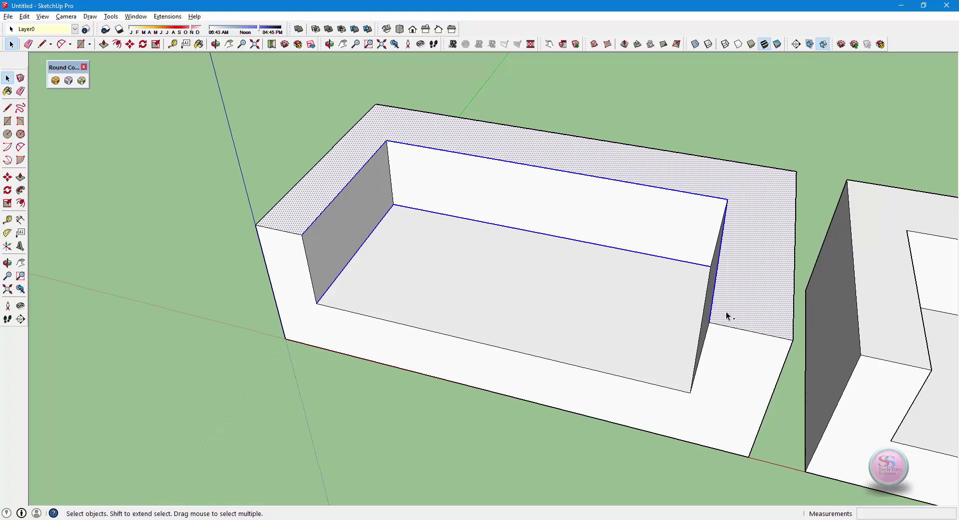
pyautogui.keyDown('shift'); pyautogui.click(727, 316); pyautogui.keyUp('shift')
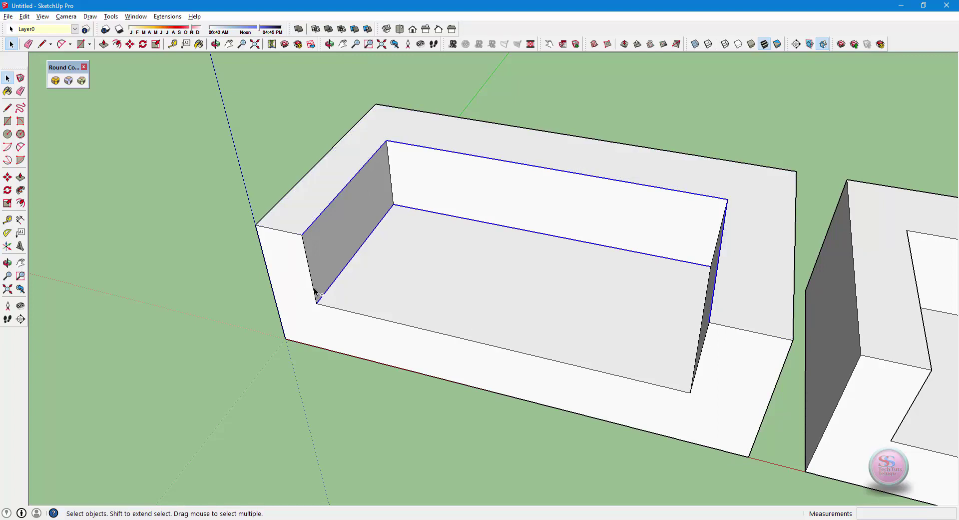
pyautogui.keyDown('shift'); pyautogui.click(690, 360); pyautogui.keyUp('shift')
# - Round the selected edges with a 1' 8" offset and 20 segments
pyautogui.click(55, 80)
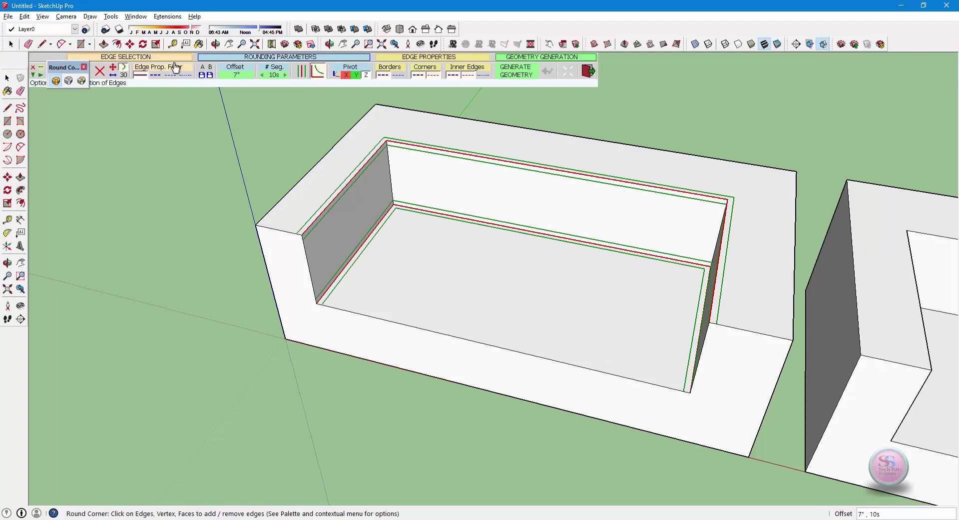
pyautogui.click(247, 75)
pyautogui.click(465, 273)
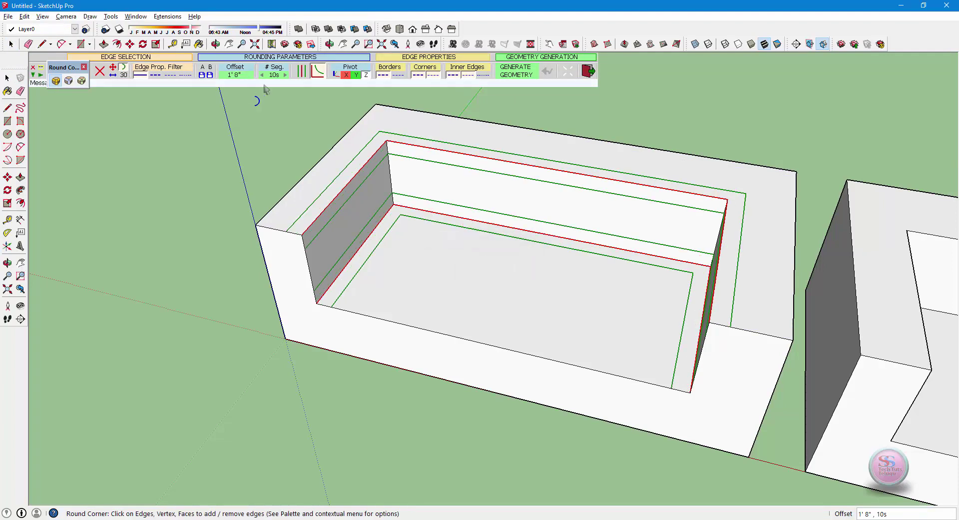
pyautogui.click(274, 74)
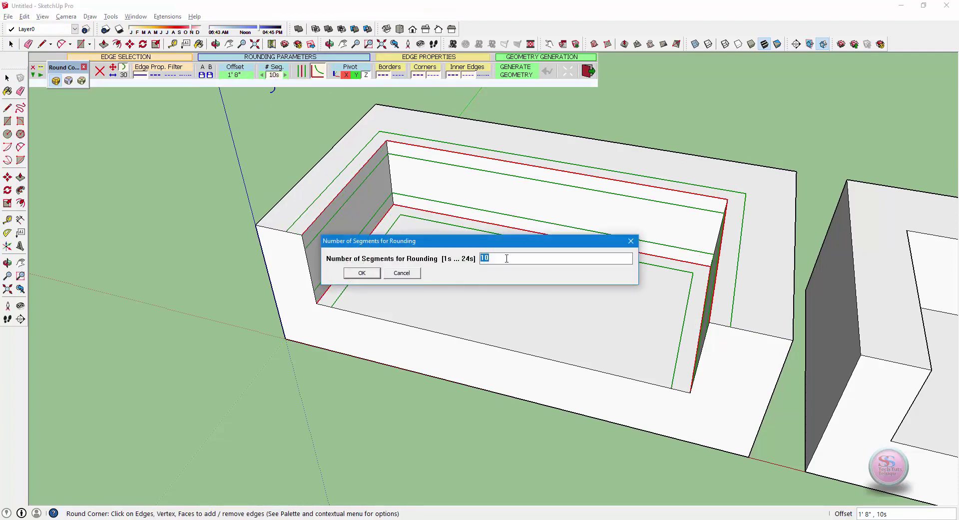
pyautogui.click(361, 272)
pyautogui.press('Return')
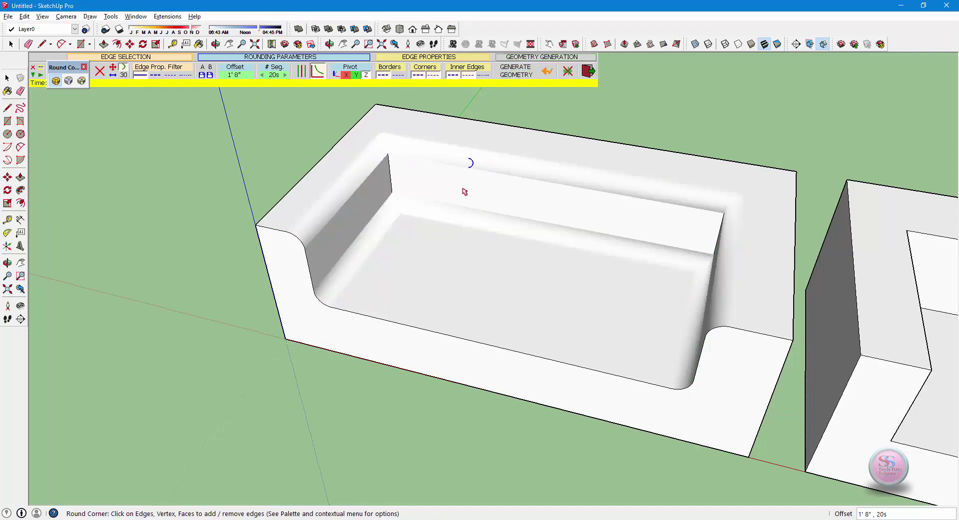
# - Inspect the rounded pocket faces from a low angle, then look into the second sofa's seat
pyautogui.moveTo(459, 304)
pyautogui.mouseDown(button='middle')
pyautogui.moveTo(459, 188)
pyautogui.moveTo(443, 332)
pyautogui.moveTo(326, 274)
pyautogui.moveTo(280, 284)
pyautogui.mouseUp(button='middle')
pyautogui.click(280, 284)
pyautogui.scroll(5, 592, 295)
pyautogui.scroll(-10, 592, 295)
pyautogui.click(501, 323)
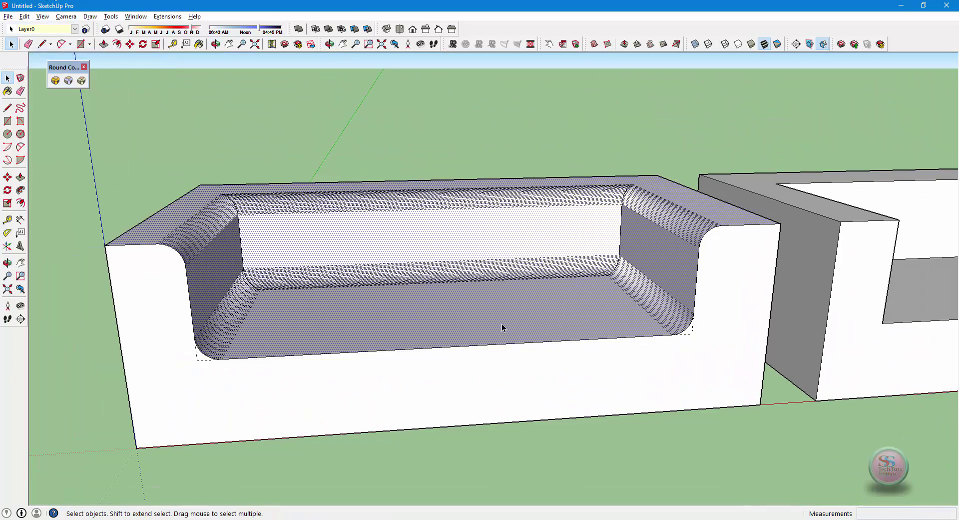
pyautogui.press('o')
pyautogui.press('space')
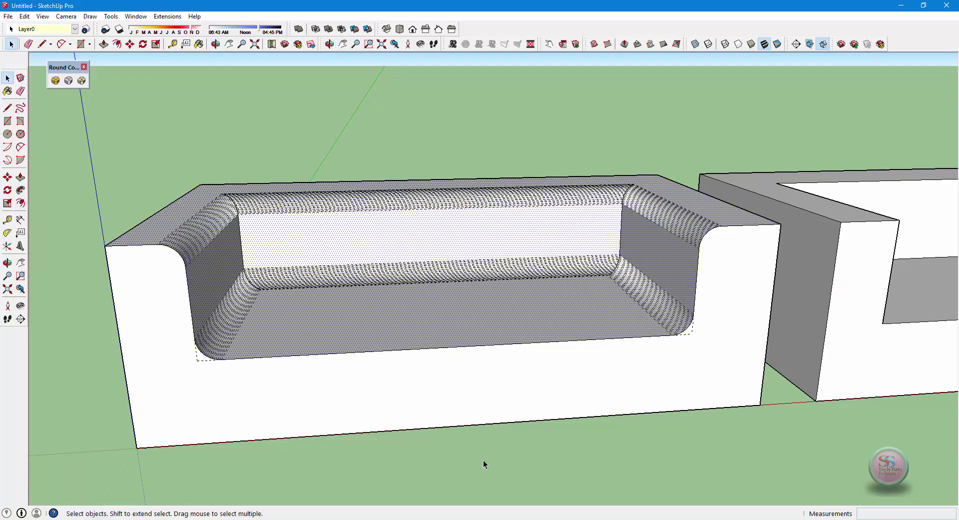
pyautogui.click(484, 460)
pyautogui.moveTo(404, 310)
pyautogui.mouseDown(button='middle')
pyautogui.moveTo(505, 345)
pyautogui.moveTo(568, 216)
pyautogui.moveTo(541, 300)
pyautogui.moveTo(321, 287)
pyautogui.moveTo(421, 391)
pyautogui.moveTo(409, 463)
pyautogui.mouseUp(button='middle')
# - Draw a circle in the sofa pocket, extrude it into a cylinder, and inset a narrower raised cylinder
pyautogui.press('c')
pyautogui.click(454, 402)
pyautogui.click(501, 426)
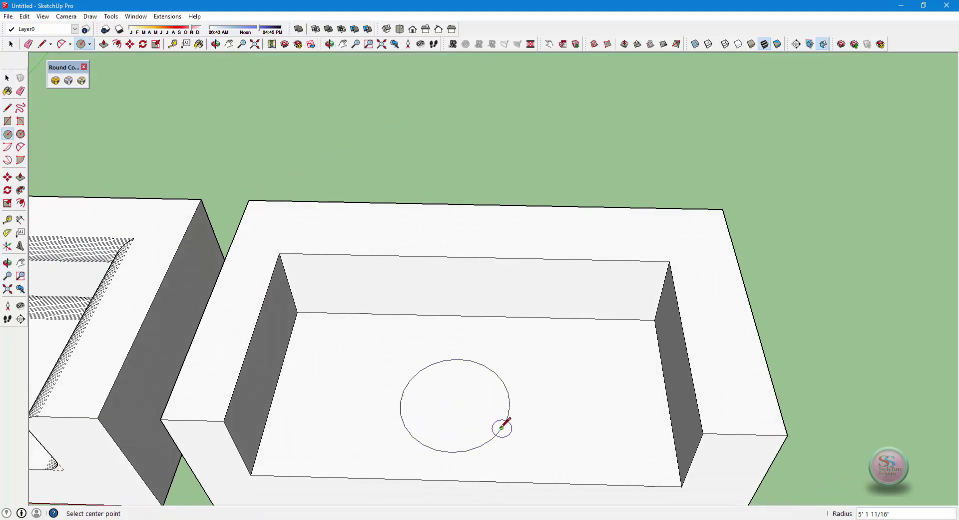
pyautogui.press('p')
pyautogui.moveTo(463, 418)
pyautogui.mouseDown()
pyautogui.moveTo(382, 256)
pyautogui.moveTo(407, 315)
pyautogui.moveTo(428, 265)
pyautogui.moveTo(407, 193)
pyautogui.mouseUp()
pyautogui.press('f')
pyautogui.click(407, 295)
pyautogui.press('p')
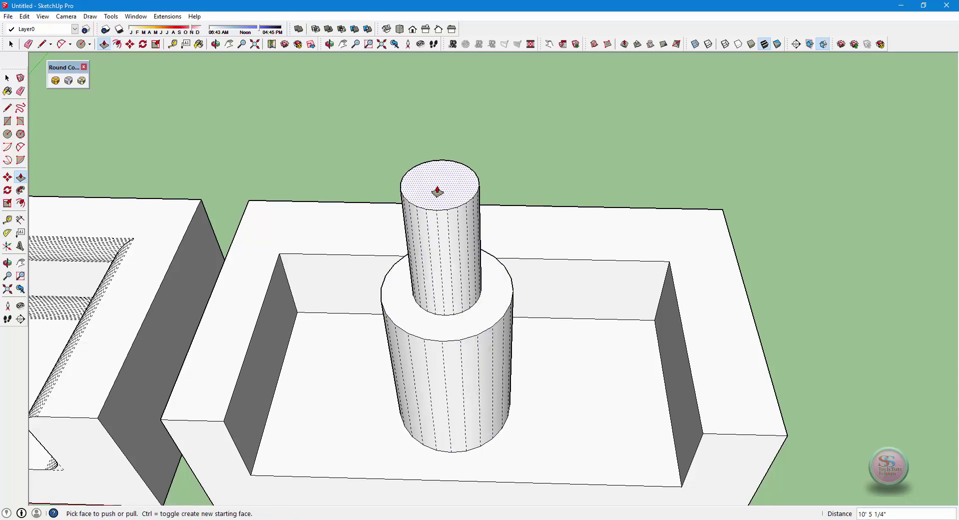
# - Enlarge the narrow cylinder's top face and pull it upward into a flared tier
pyautogui.press('s')
pyautogui.click(439, 188)
pyautogui.moveTo(478, 211); pyautogui.dragTo(530, 281)
pyautogui.press('Escape')
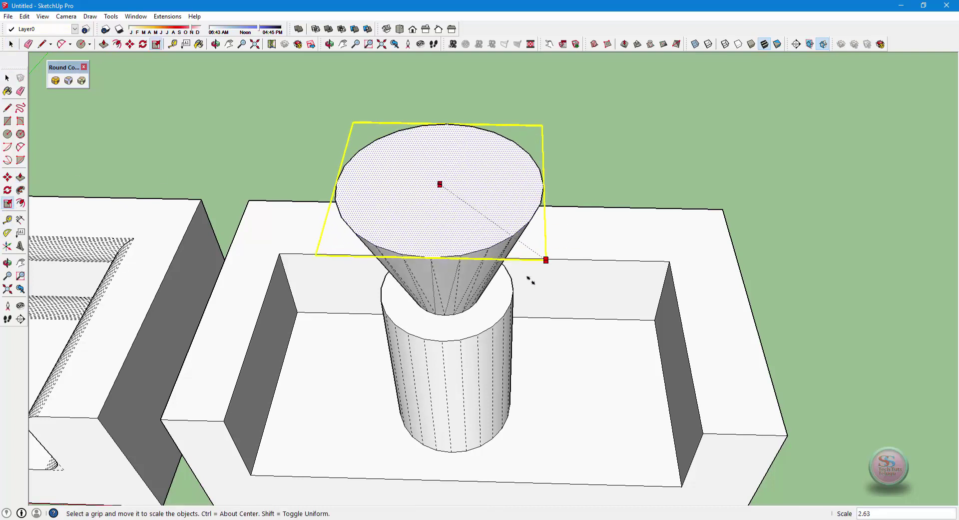
pyautogui.press('p')
pyautogui.moveTo(451, 199); pyautogui.dragTo(444, 186)
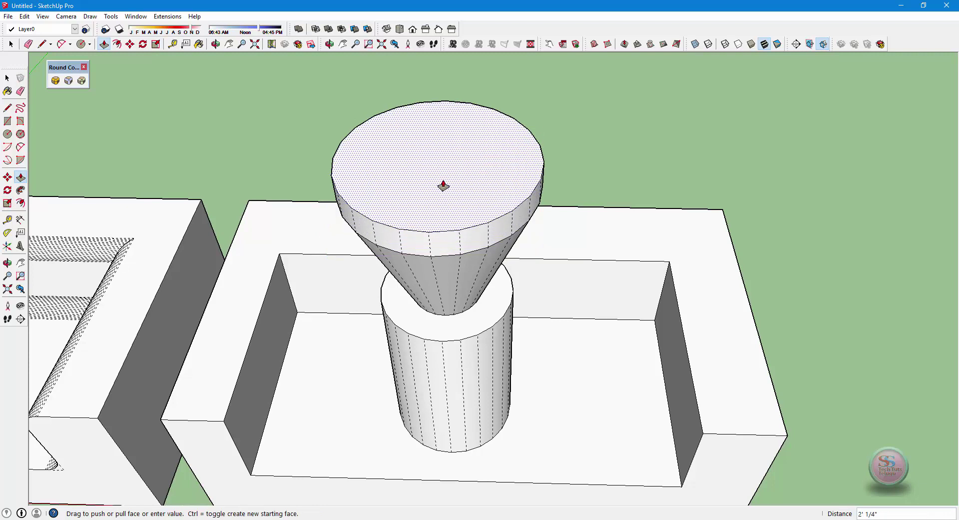
# - Shrink the top face, pull up the vase neck, and select the sofa and column together
pyautogui.press('s')
pyautogui.click(520, 186)
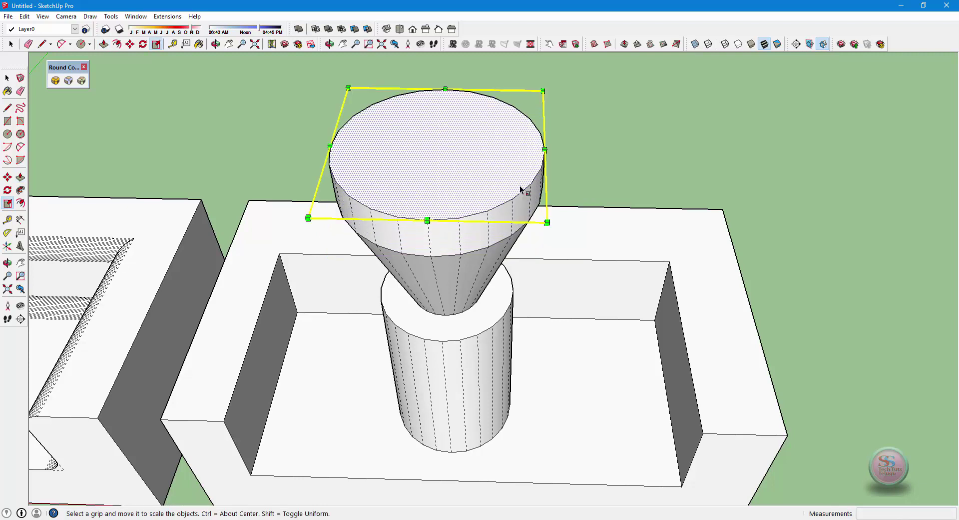
pyautogui.keyDown('ctrl'); pyautogui.moveTo(547, 221); pyautogui.dragTo(509, 193); pyautogui.keyUp('ctrl')
pyautogui.press('p')
pyautogui.moveTo(446, 162); pyautogui.dragTo(445, 140)
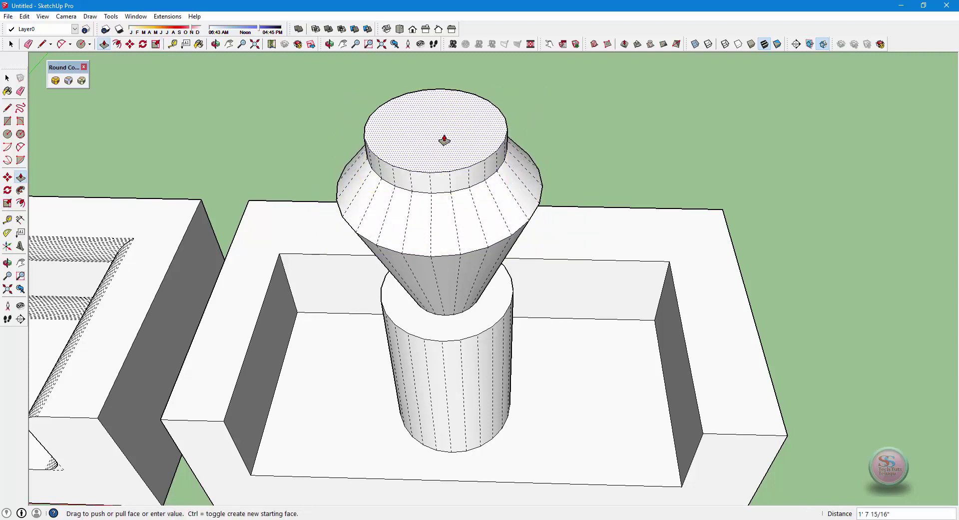
pyautogui.press('space')
pyautogui.tripleClick(558, 428)
# - Round the sofa and vase column edges with a 10" offset and 20 segments, declining the overlap warning
pyautogui.click(56, 80)
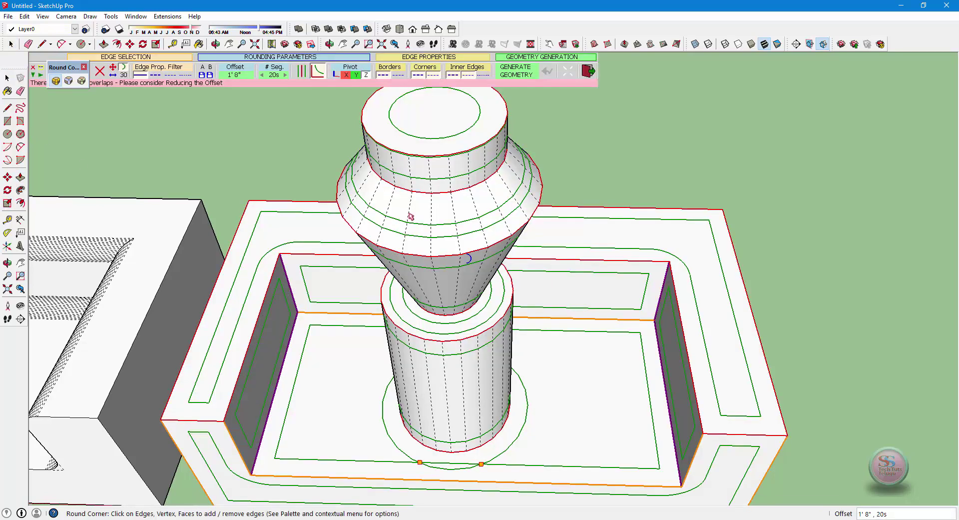
pyautogui.press('Return')
pyautogui.click(551, 291)
pyautogui.press('Return')
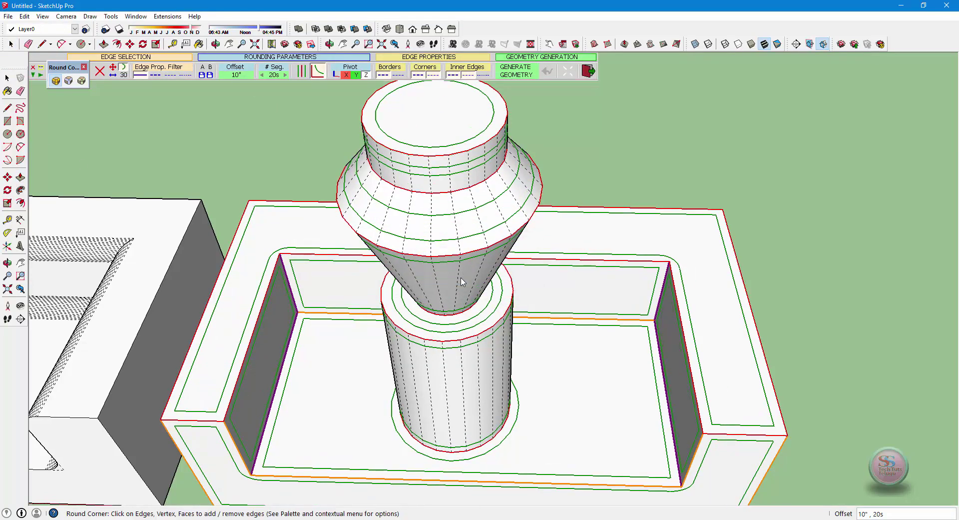
pyautogui.click(516, 71)
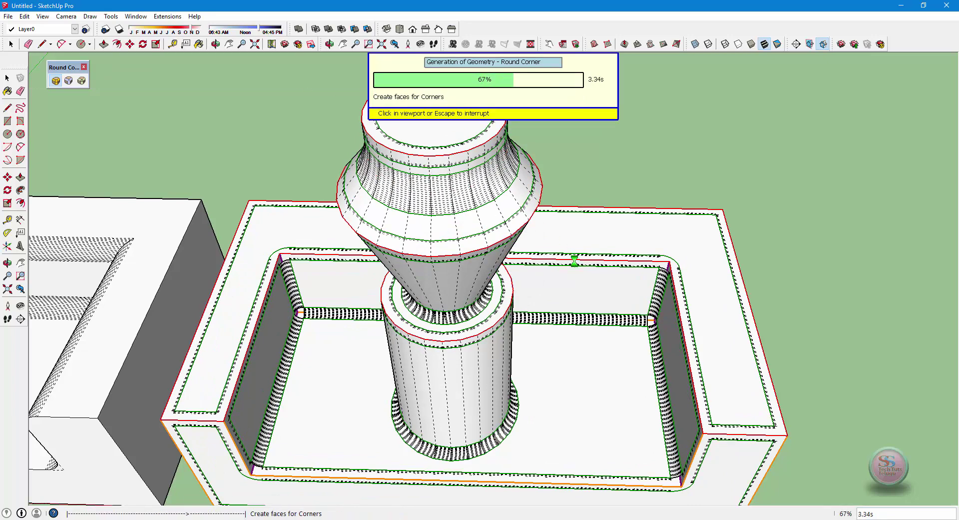
pyautogui.scroll(-1, 556, 258)
pyautogui.scroll(-1, 556, 258)
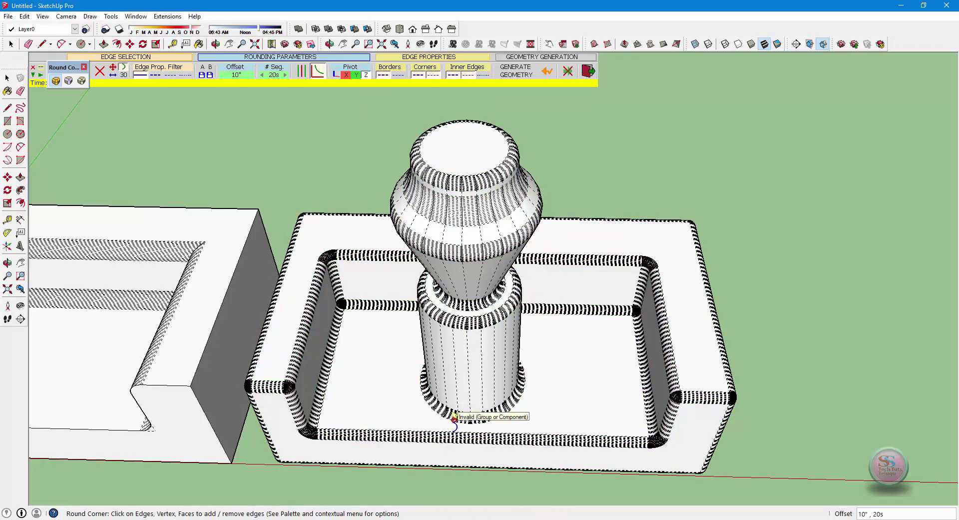
pyautogui.moveTo(552, 274)
pyautogui.mouseDown(button='middle')
pyautogui.moveTo(639, 254)
pyautogui.moveTo(558, 489)
pyautogui.moveTo(520, 215)
pyautogui.mouseUp(button='middle')
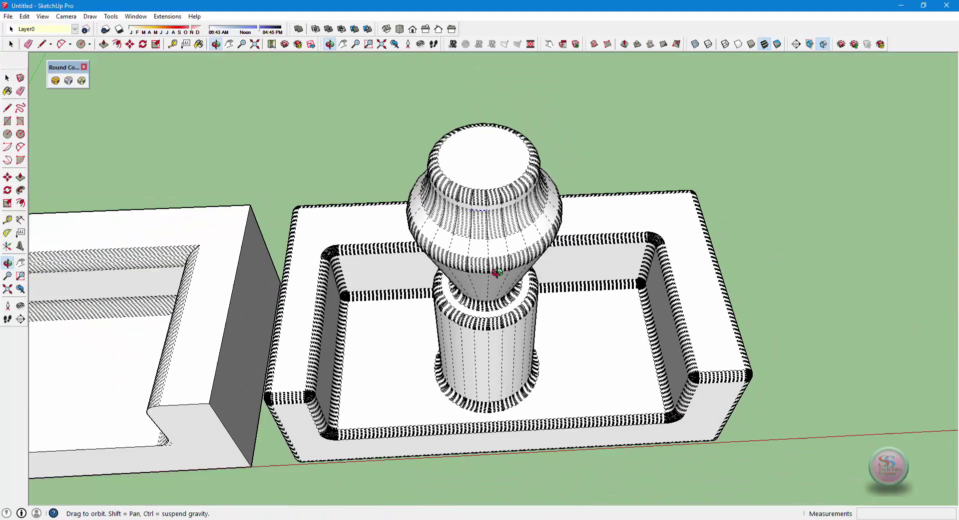
# - Turn off Hidden Geometry, exit Round Corner, and frame both smooth sofas and the vase column
pyautogui.moveTo(560, 288); pyautogui.dragTo(328, 180, button='middle')
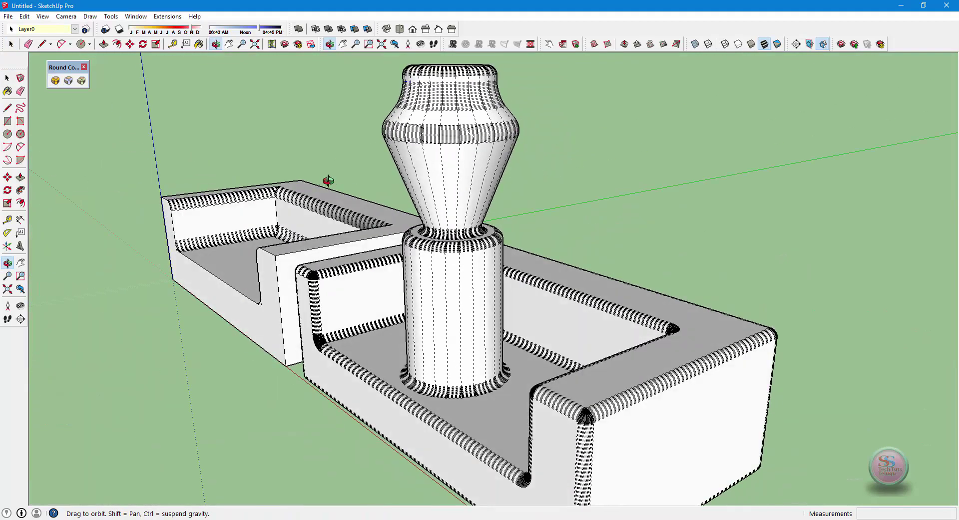
pyautogui.click(43, 16)
pyautogui.click(64, 55)
pyautogui.moveTo(422, 275)
pyautogui.mouseDown(button='middle')
pyautogui.moveTo(540, 326)
pyautogui.moveTo(681, 411)
pyautogui.moveTo(306, 186)
pyautogui.moveTo(369, 107)
pyautogui.mouseUp(button='middle')
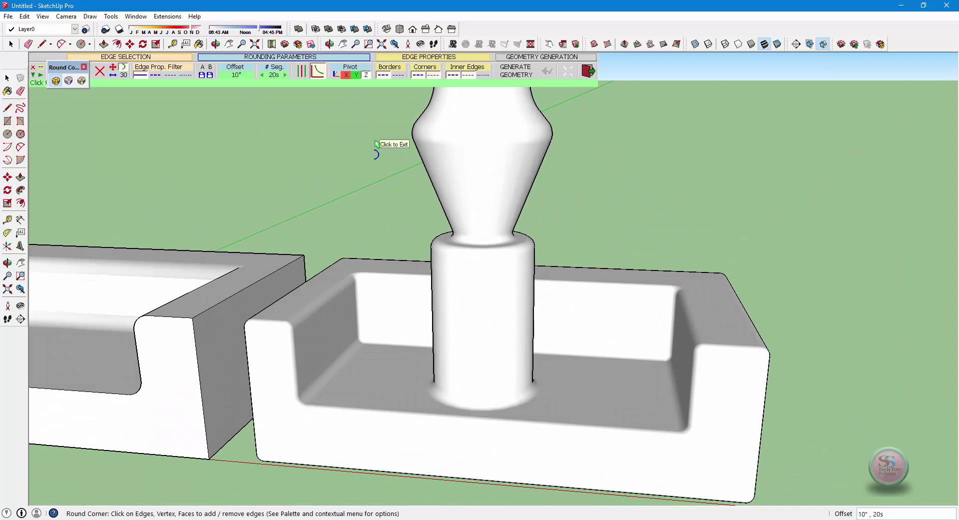
pyautogui.click(373, 189)
pyautogui.moveTo(355, 193)
pyautogui.mouseDown(button='middle')
pyautogui.moveTo(474, 225)
pyautogui.moveTo(200, 278)
pyautogui.moveTo(188, 251)
pyautogui.moveTo(249, 251)
pyautogui.moveTo(284, 208)
pyautogui.moveTo(338, 238)
pyautogui.mouseUp(button='middle')
pyautogui.scroll(-3, 189, 250)
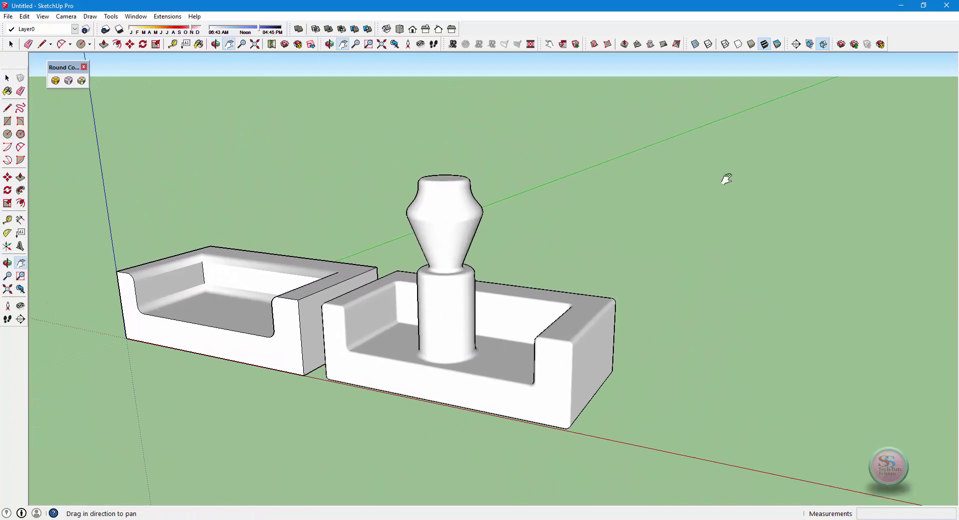